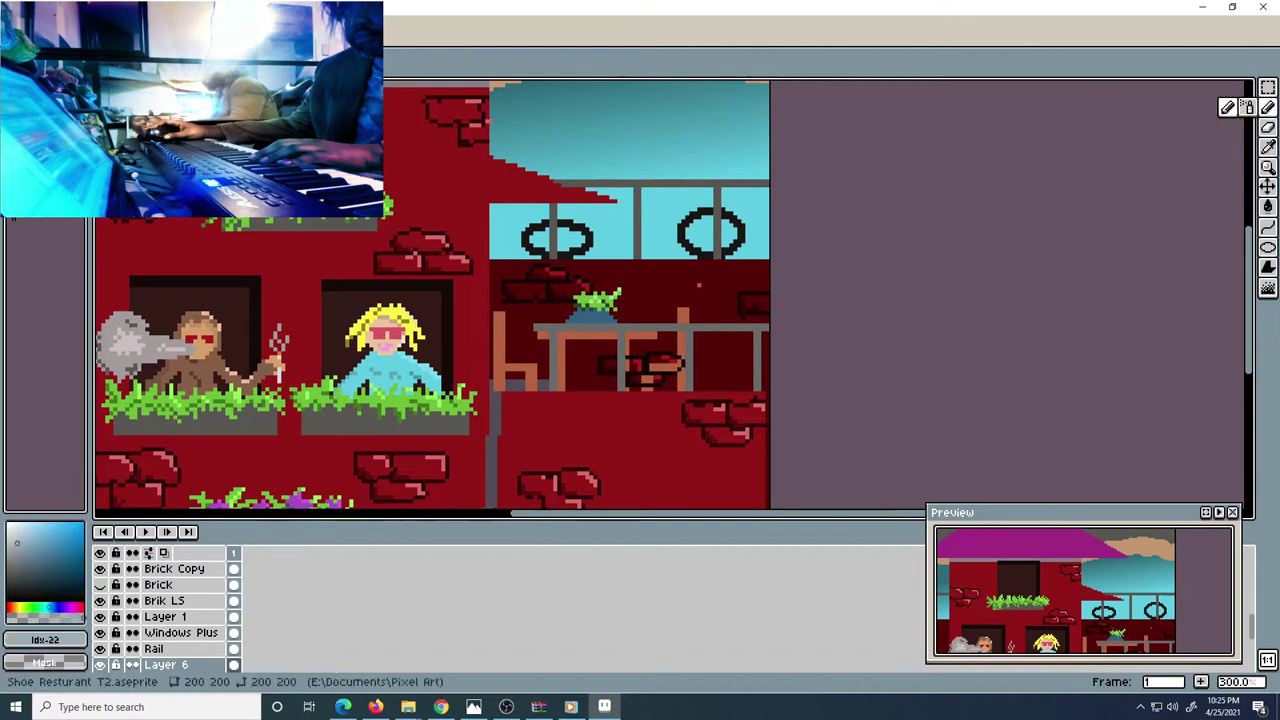
Paint a yellow motorcycle body around the two black wheels on Layer 6, with handlebar, seat and wheel spokes
drag(680, 216, 677, 250)
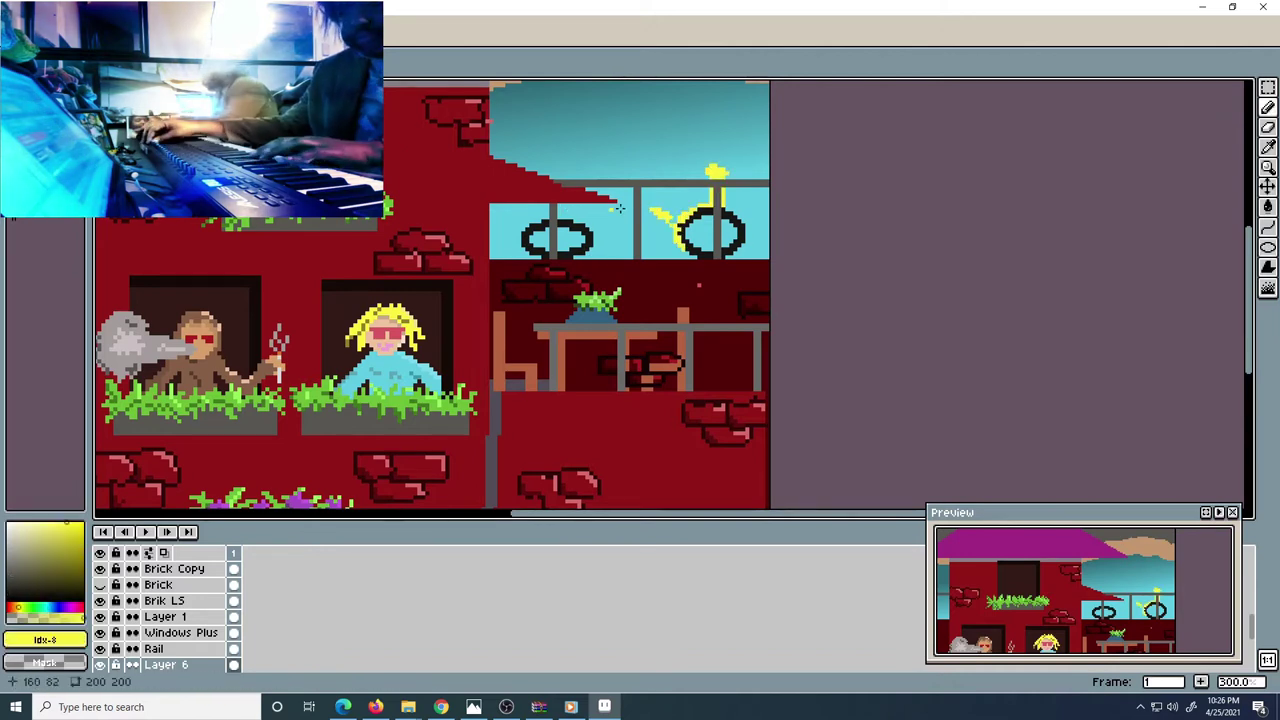
drag(557, 216, 614, 196)
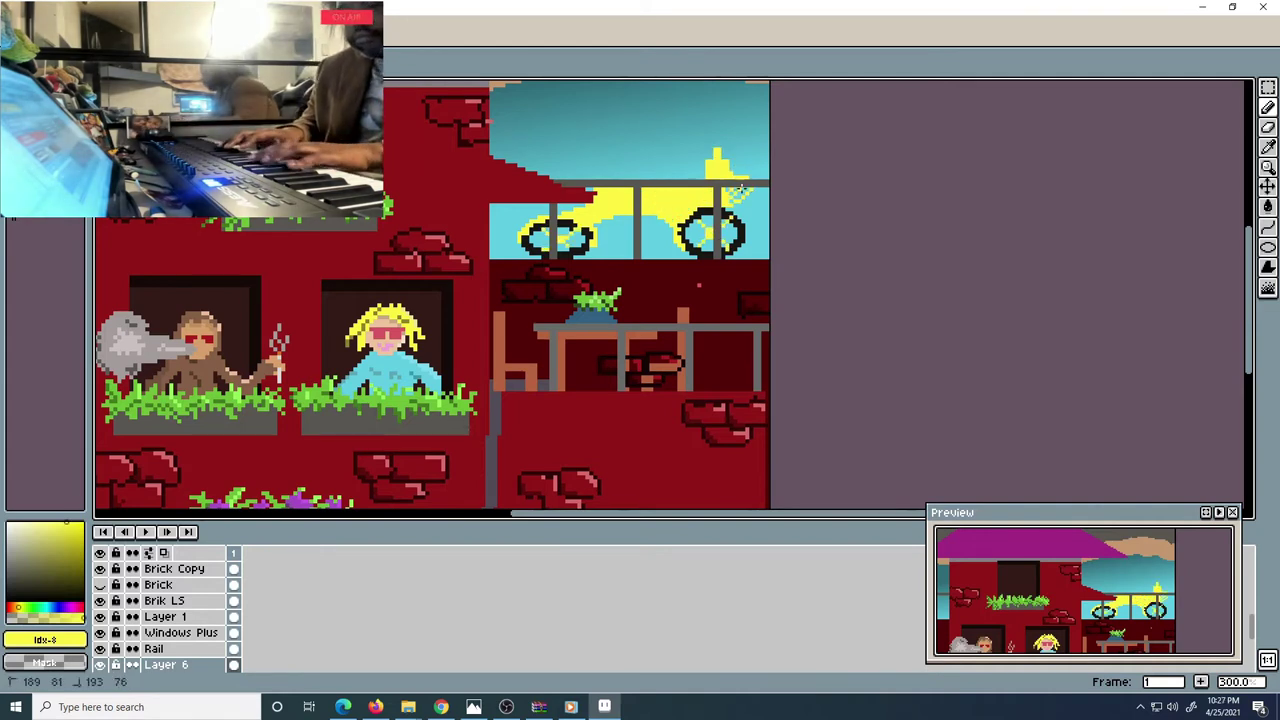
alt+click(690, 250)
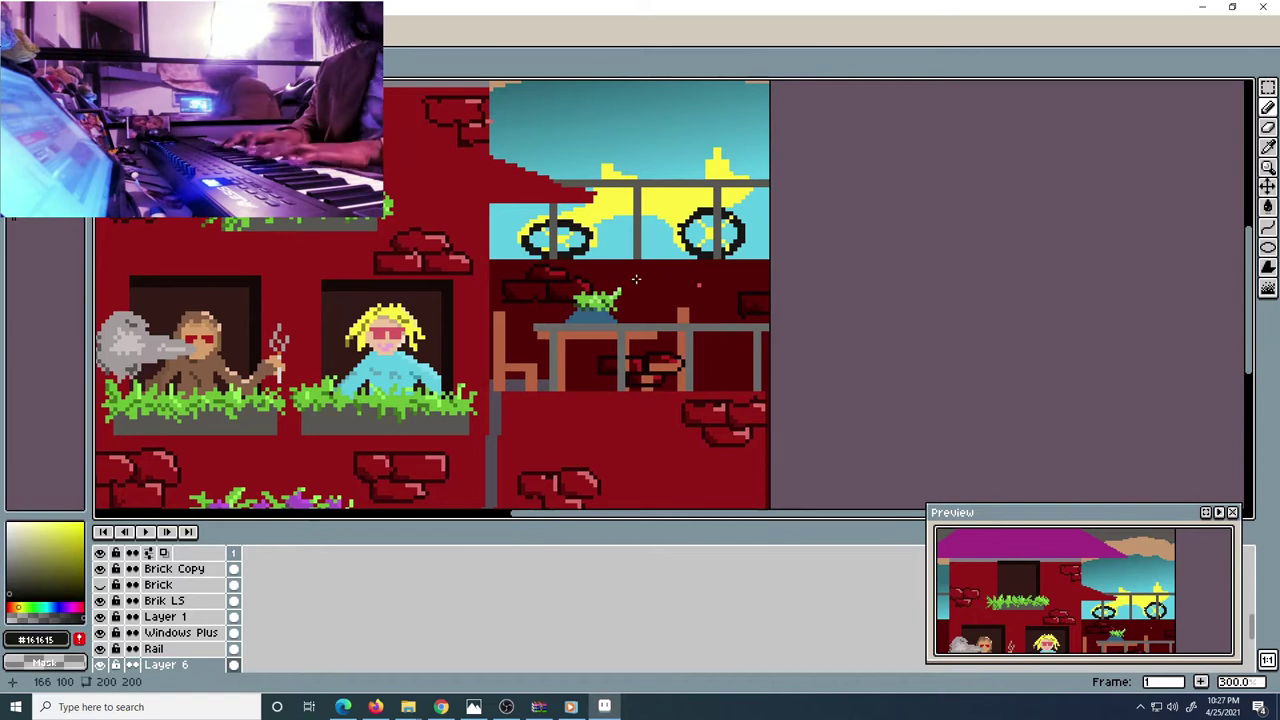
Paint a green-clothed rider on Layer 7, with leg, torso and shaded arm ending in a brown hand on the handlebar
alt+click(653, 197)
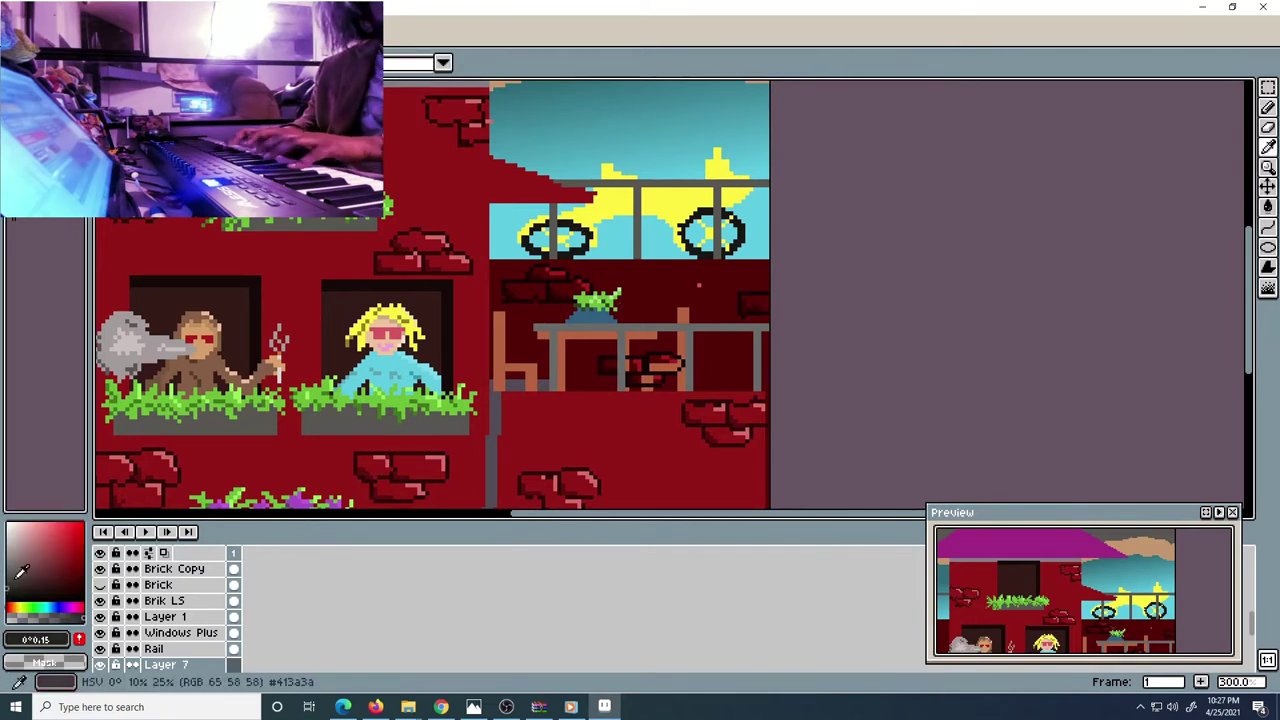
alt+click(651, 200)
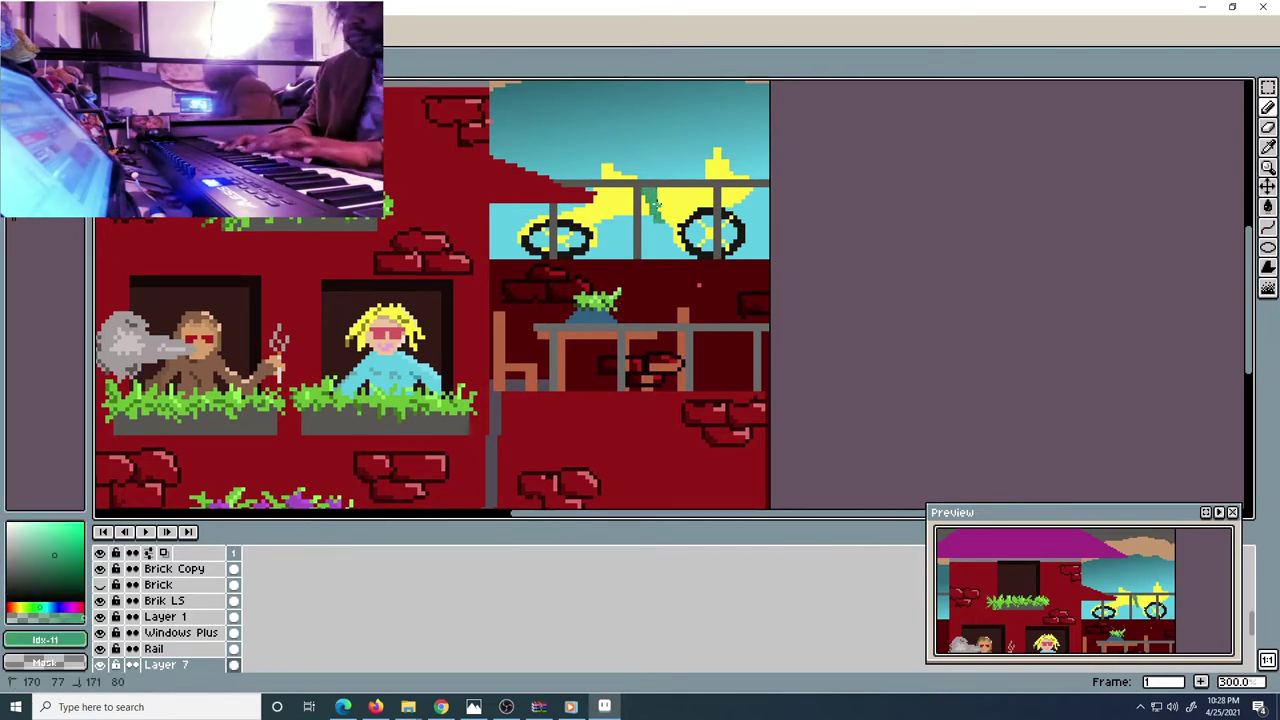
drag(666, 205, 650, 228)
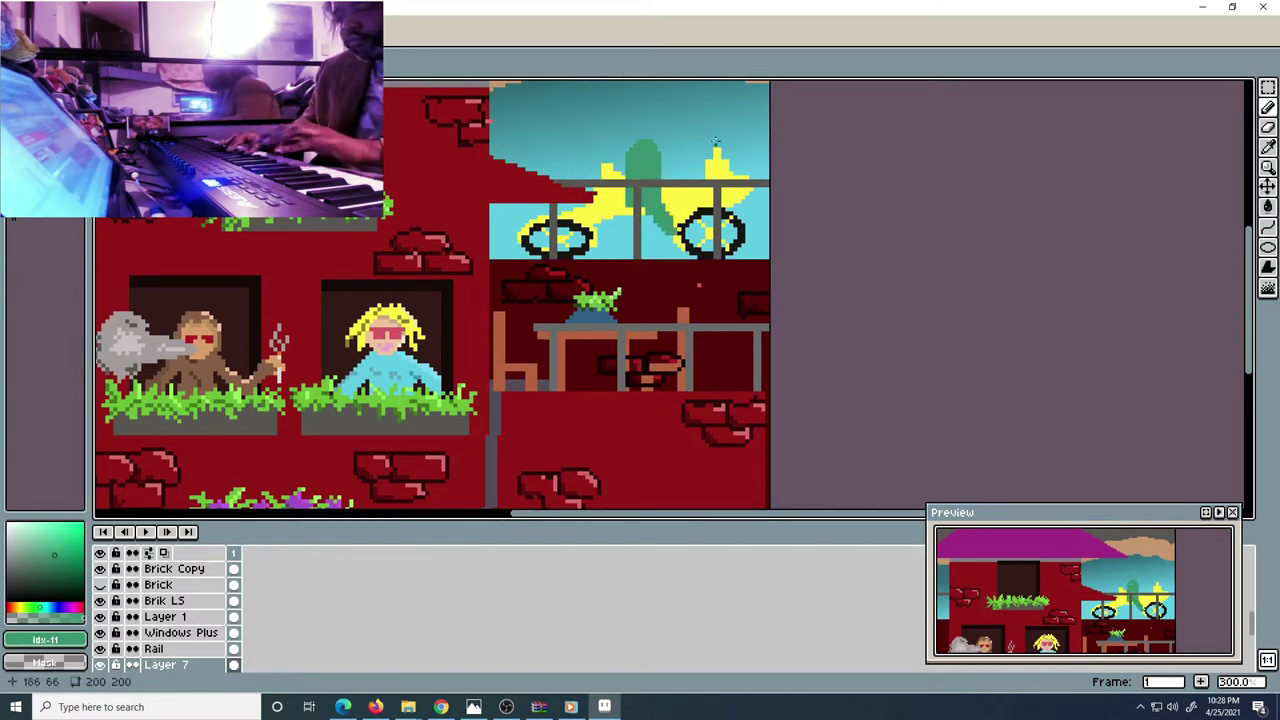
alt+click(716, 168)
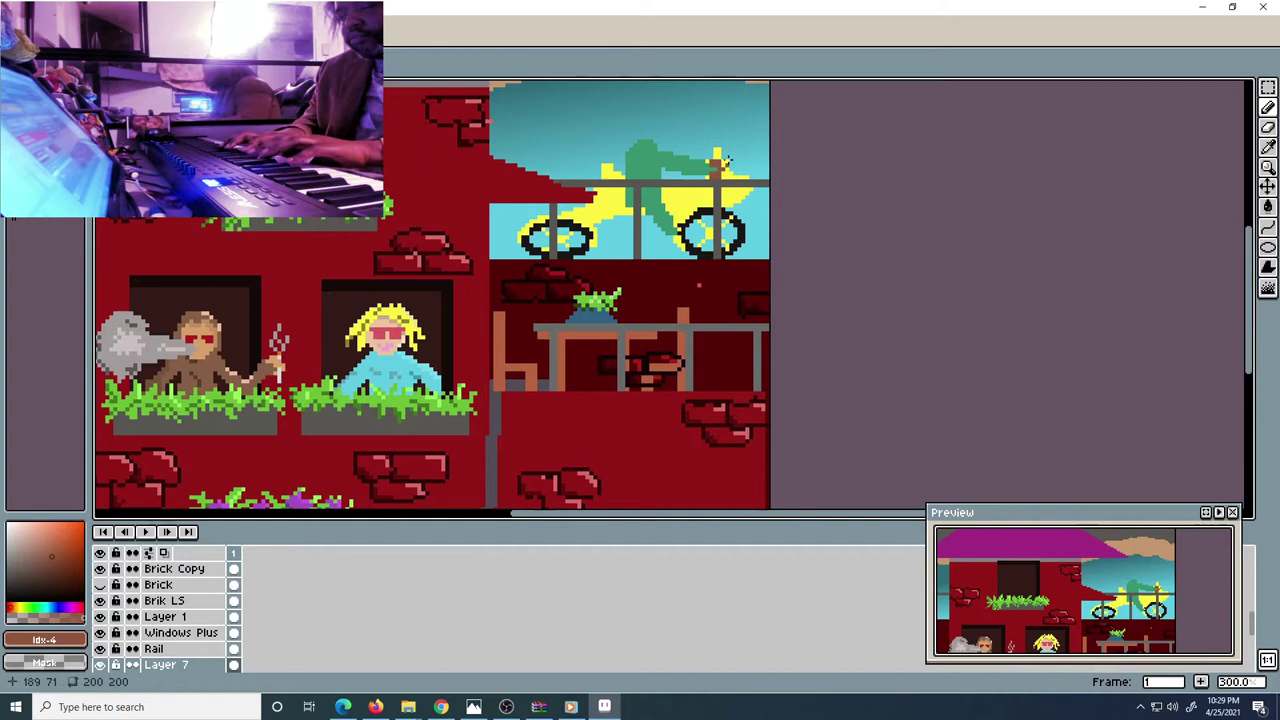
alt+click(679, 167)
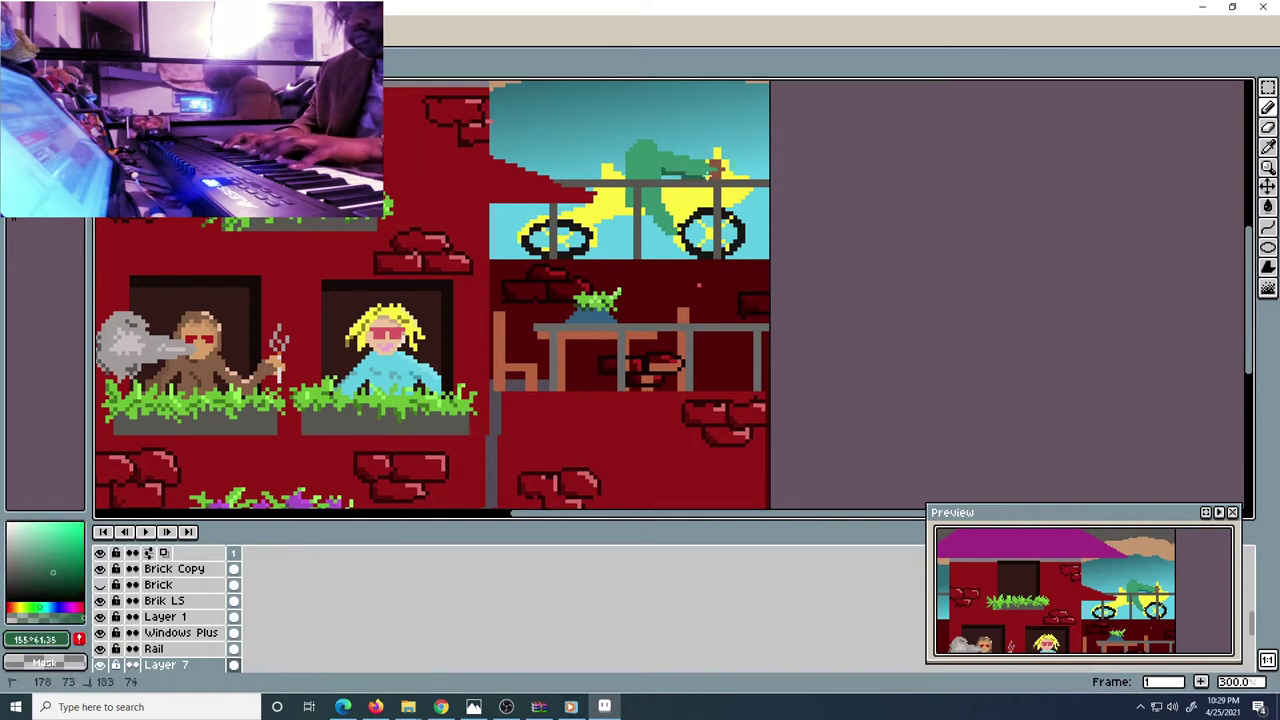
Paint the rider's head in brown #8f563b and add reddish-pink hair along its back
alt+click(722, 168)
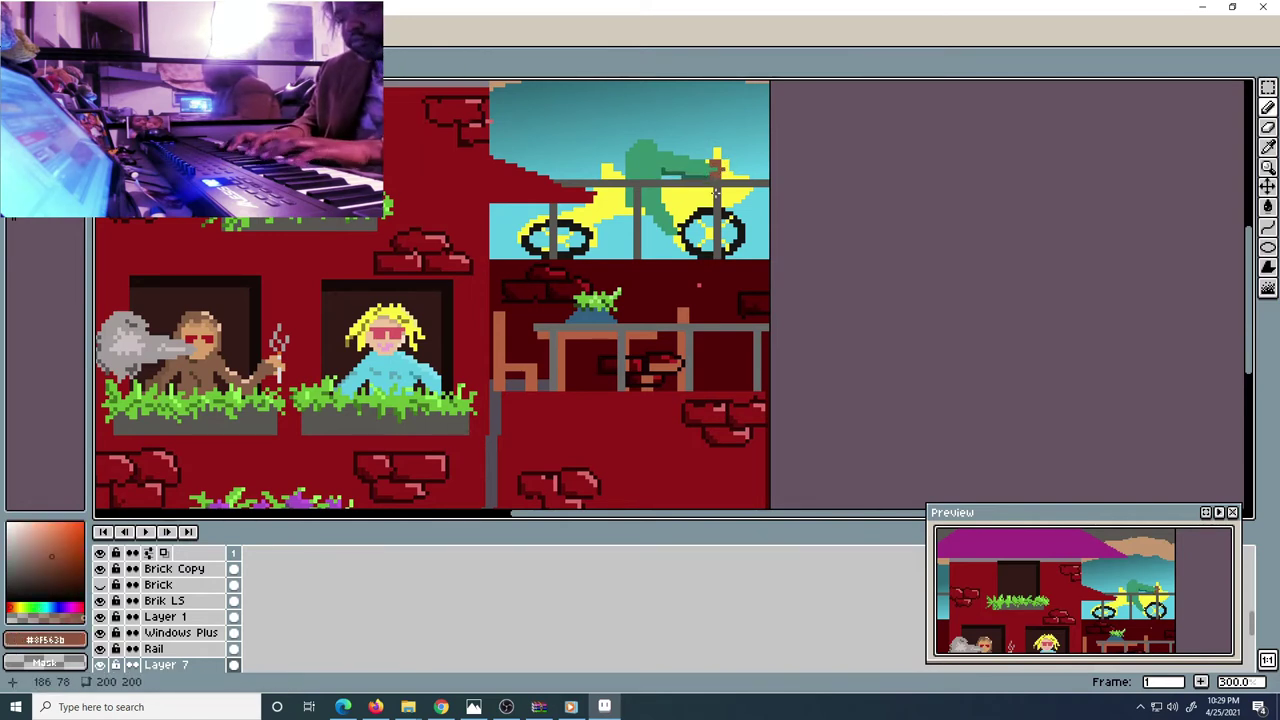
drag(658, 137, 629, 143)
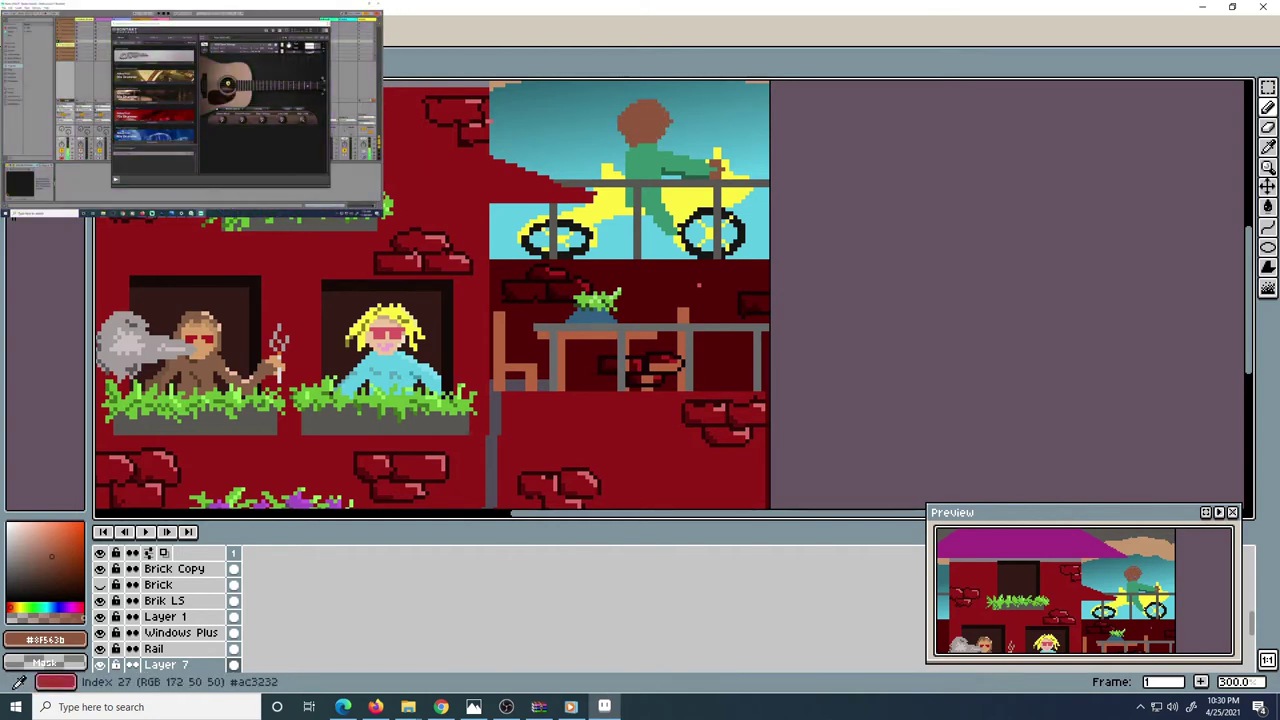
alt+click(643, 105)
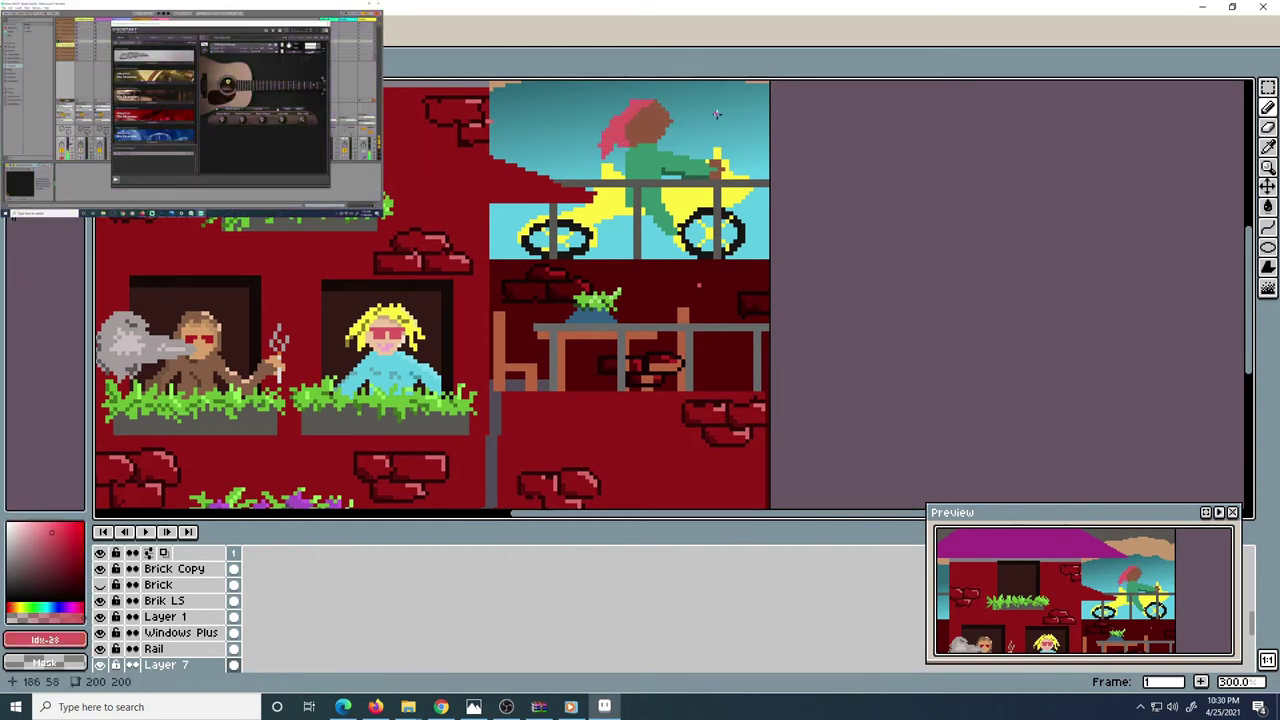
Paint dark blue sunglasses on the rider's face
alt+click(651, 118)
scroll(656, 114, up, 3)
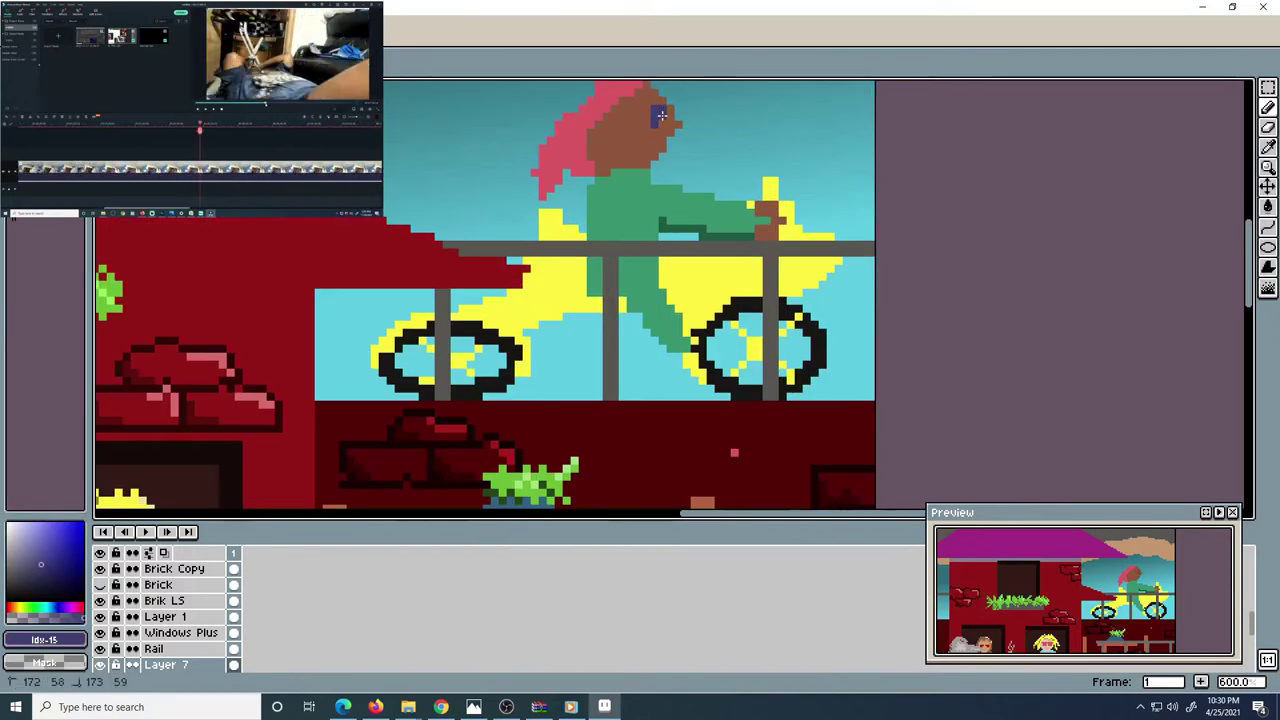
scroll(632, 110, down, 5)
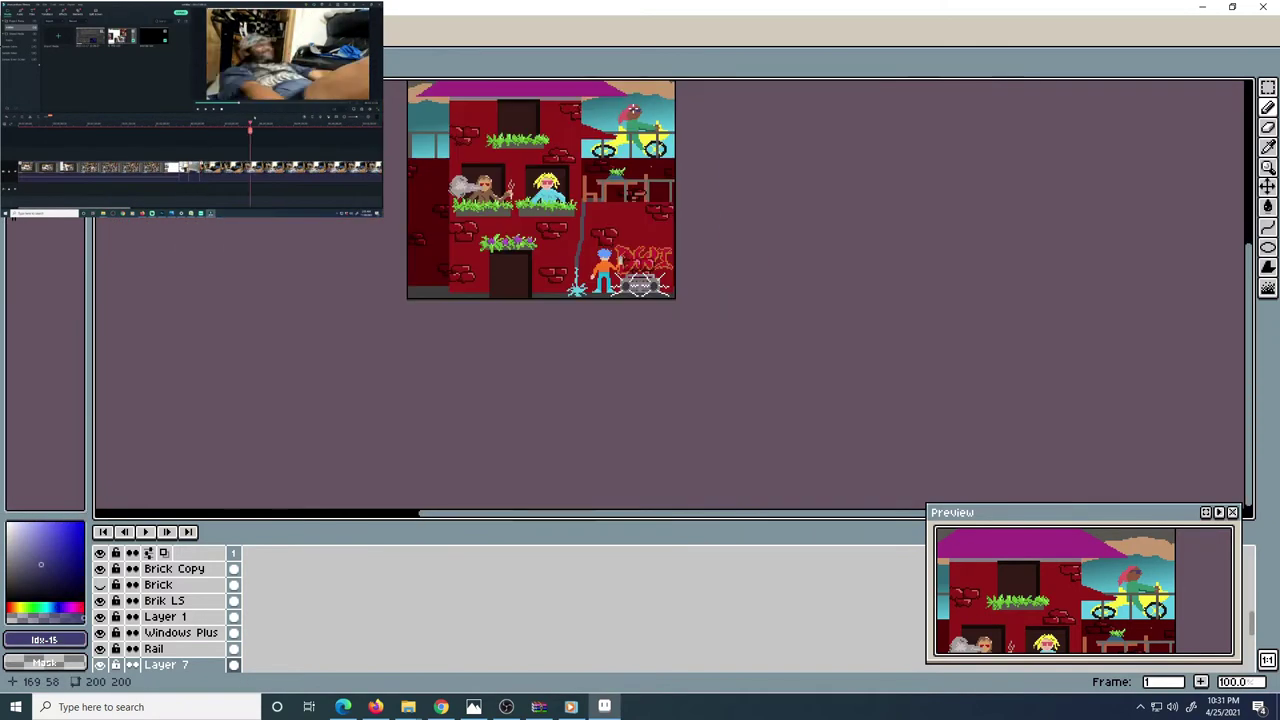
scroll(632, 110, up, 2)
scroll(520, 300, down, 1)
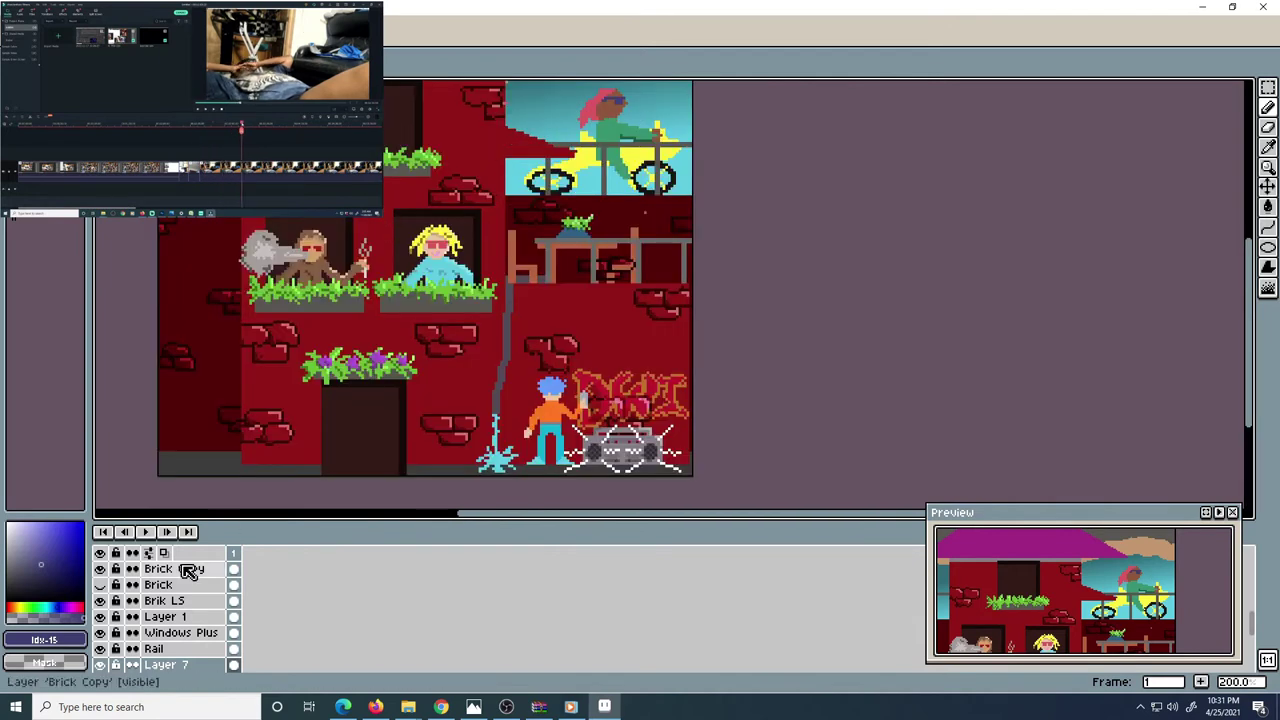
Merge Layer 7 into Layer 6 and select an area of about 77 by 76 pixels around the motorcycle and rider
scroll(190, 570, down, 1)
click(165, 616)
scroll(424, 178, up, 2)
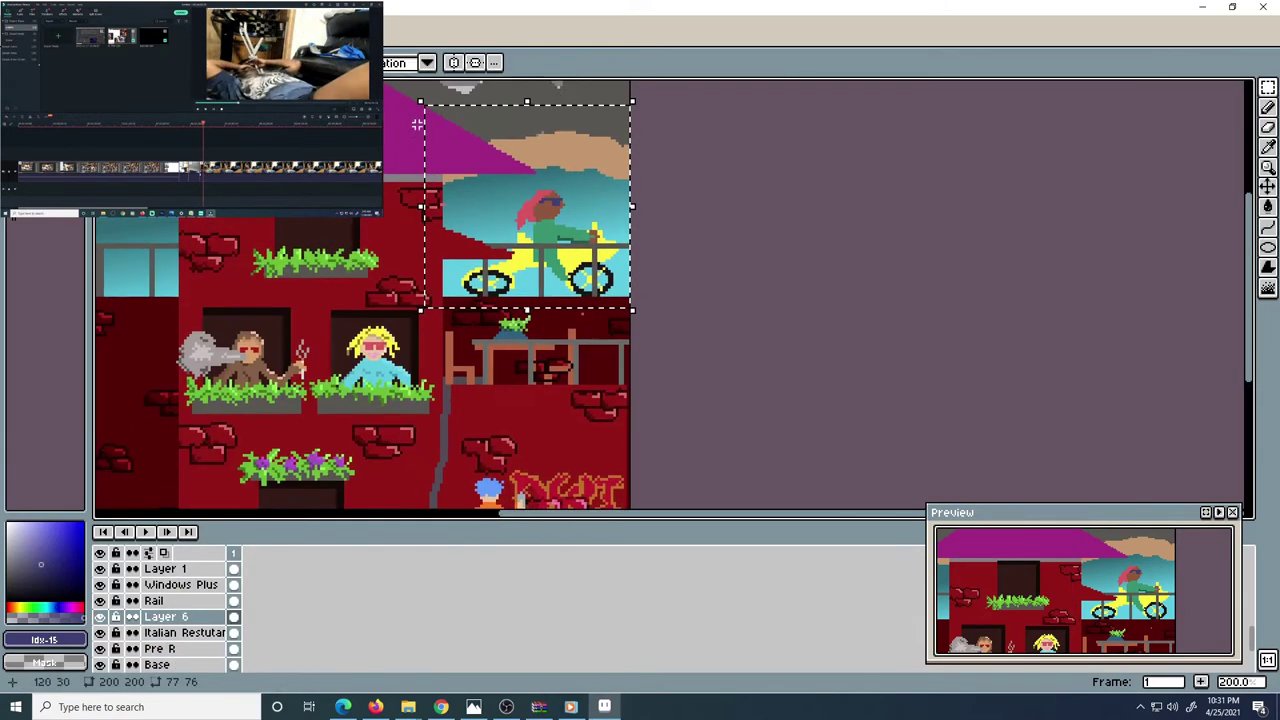
Touch up the motorcycle's seat and bodywork in yellow #fbf236
scroll(602, 248, up, 3)
alt+click(602, 248)
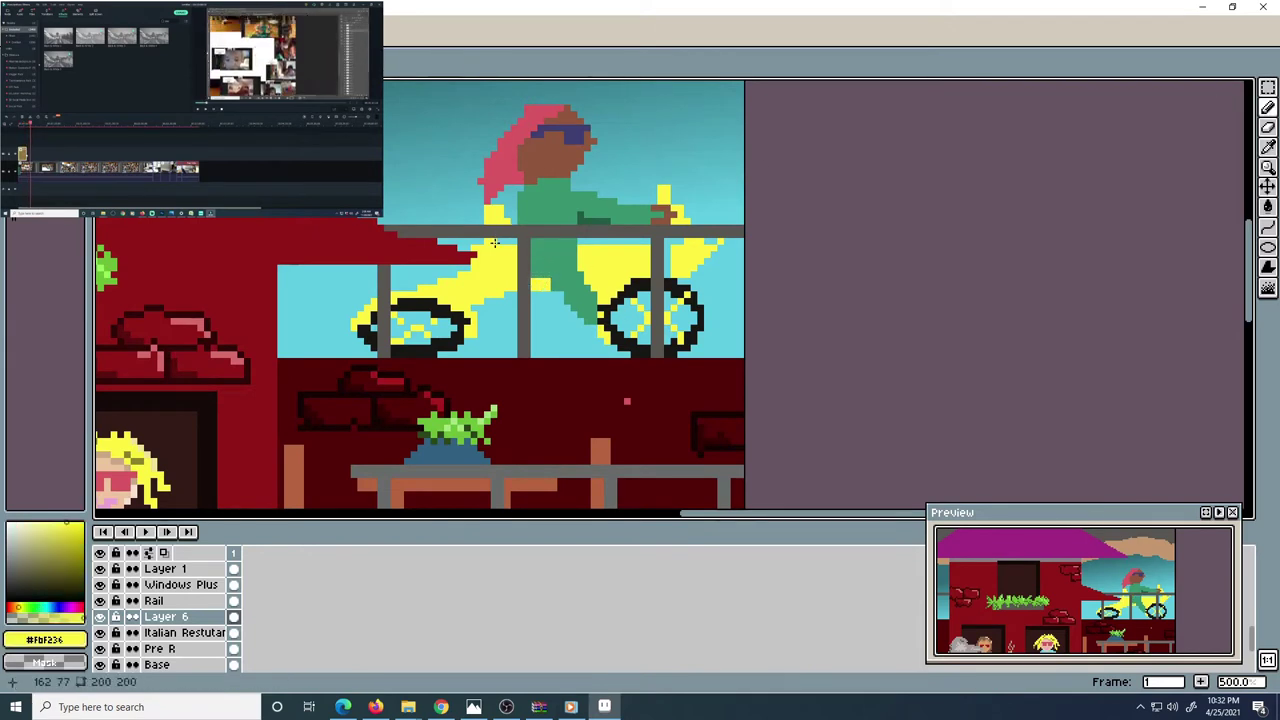
alt+click(484, 204)
alt+click(667, 254)
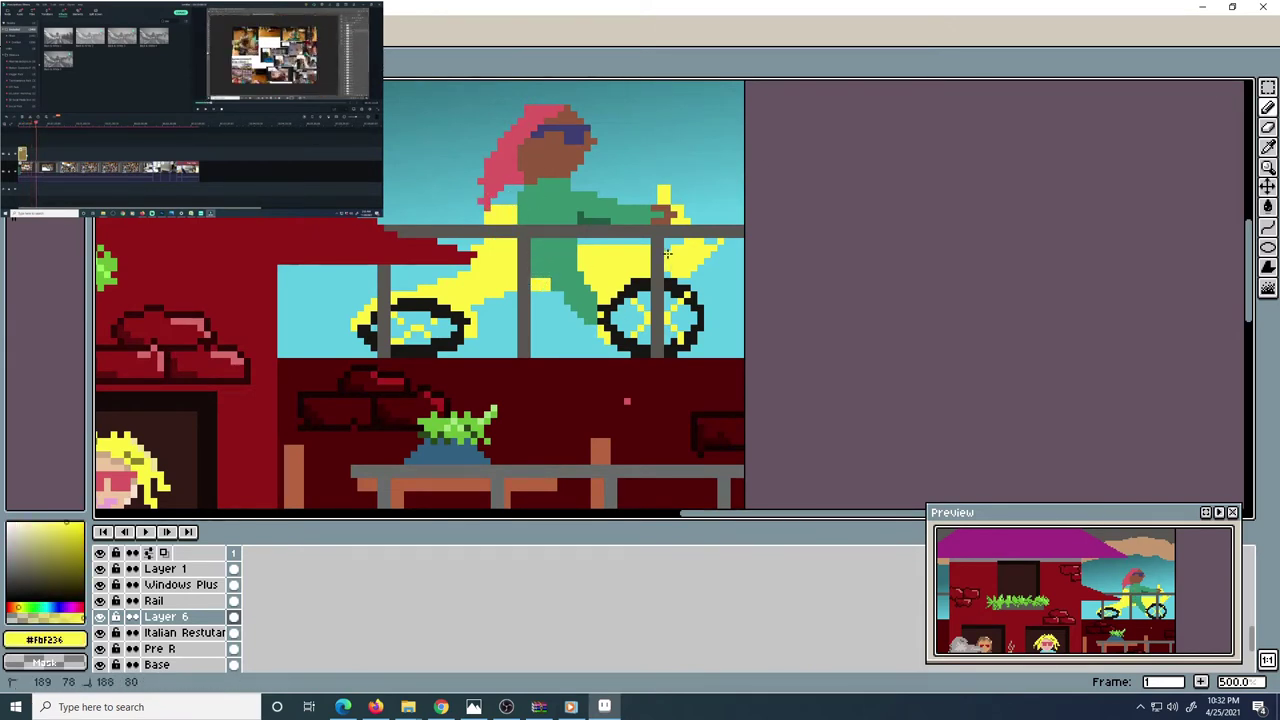
Replace the rider's reddish hair with long pink hair streaming out behind the head
click(1267, 145)
drag(571, 107, 427, 120)
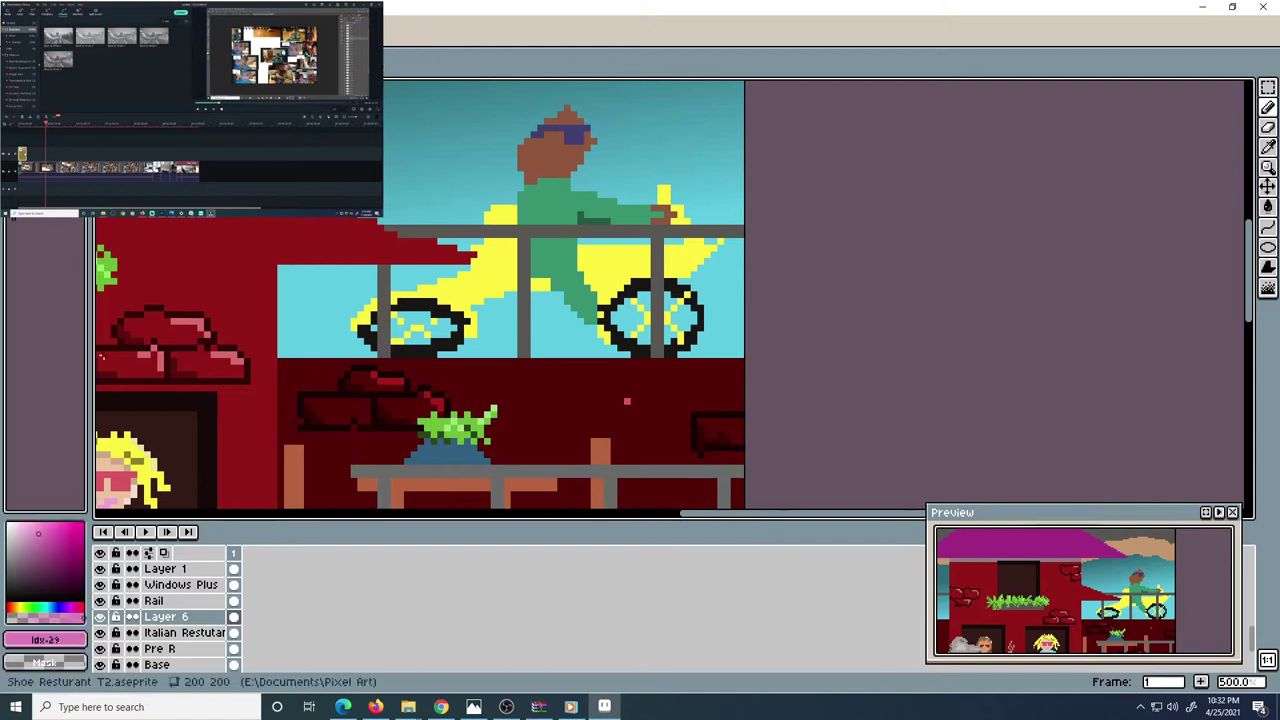
mouse_move(474, 157)
mouse_down()
mouse_move(496, 179)
mouse_move(524, 136)
mouse_move(478, 126)
mouse_up()
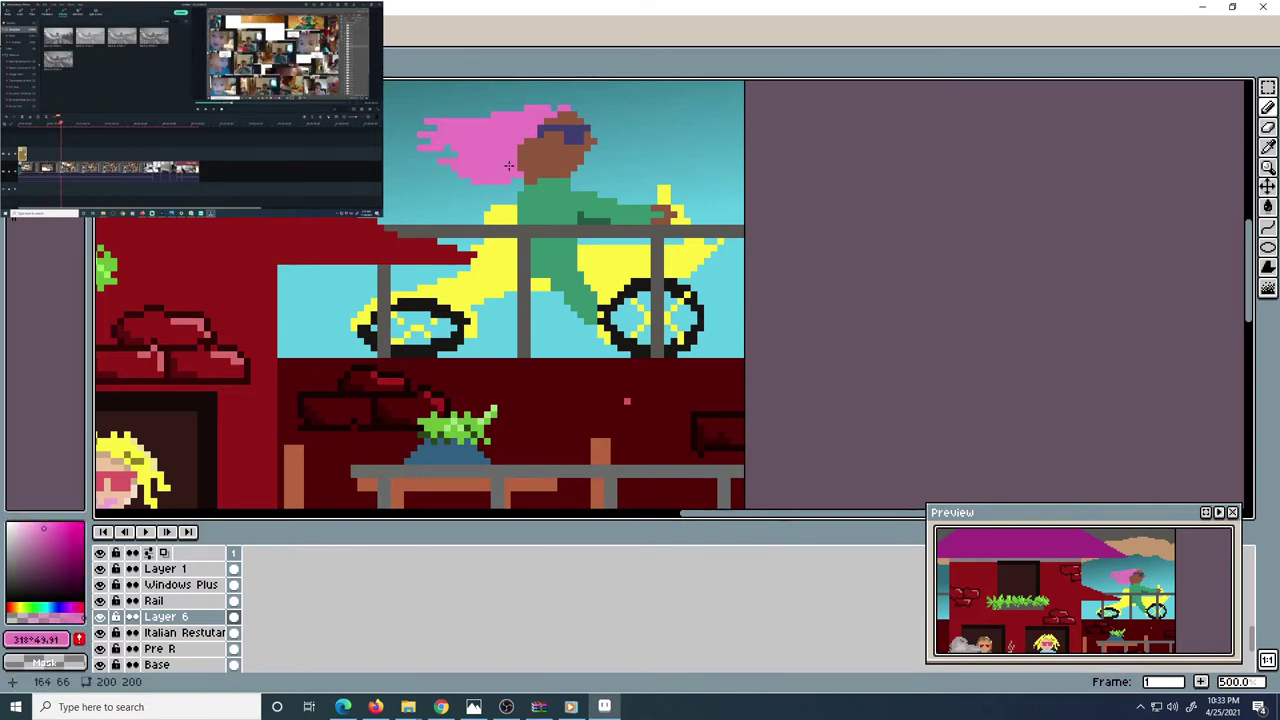
Fill out the motorcycle's front bodywork and the edge of the front wheel in yellow #fbf236
key(alt)
alt+click(700, 254)
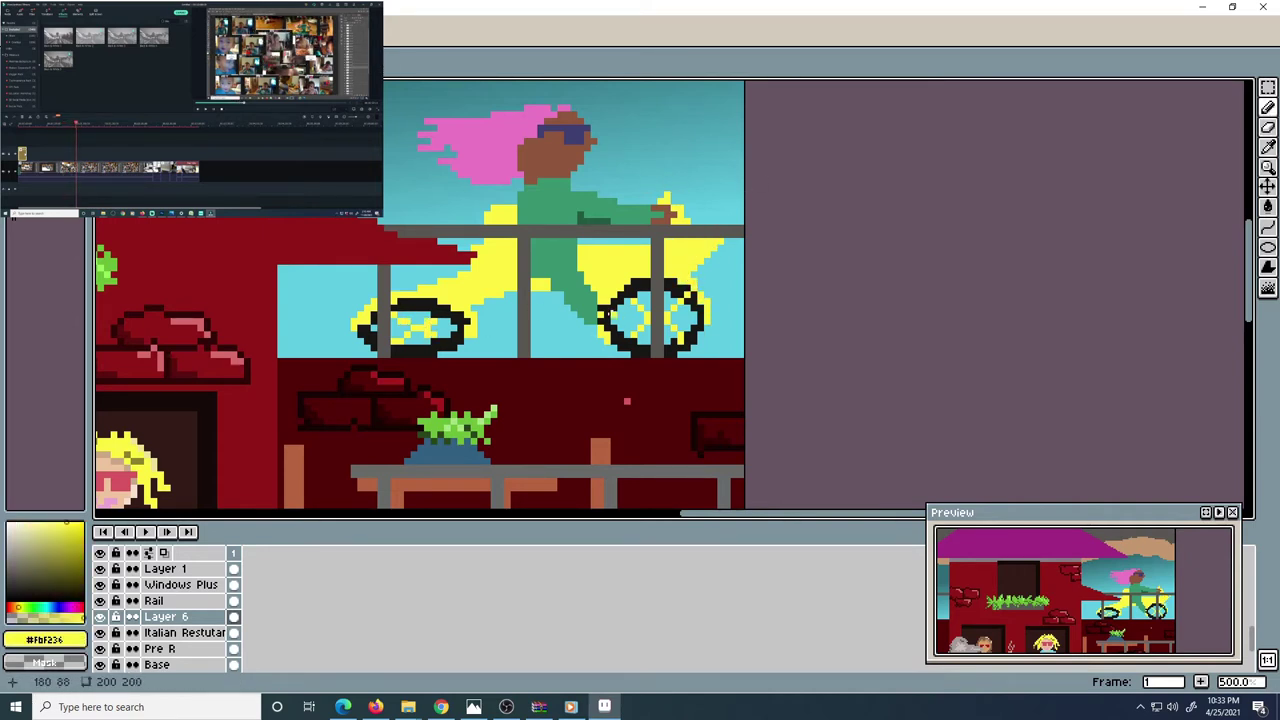
Paint a red shoe on the rider's foot and save the file
key(x)
drag(630, 312, 590, 313)
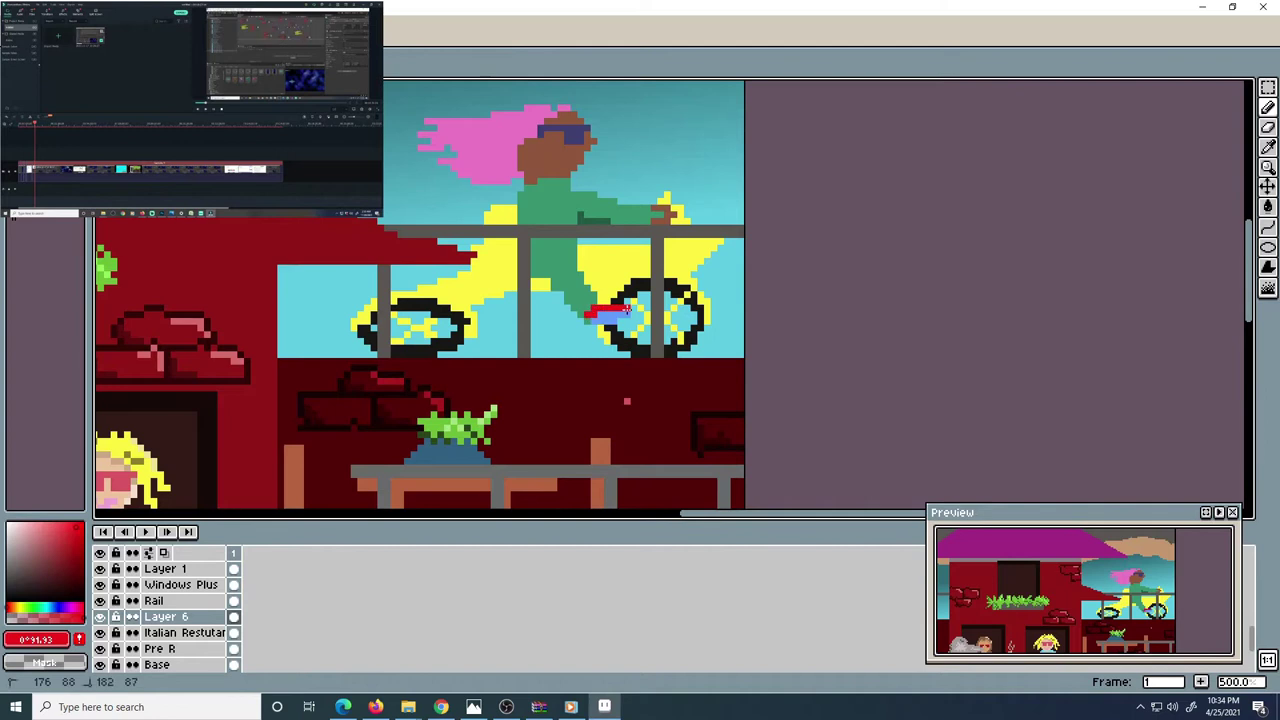
scroll(620, 333, down, 5)
scroll(620, 333, up, 1)
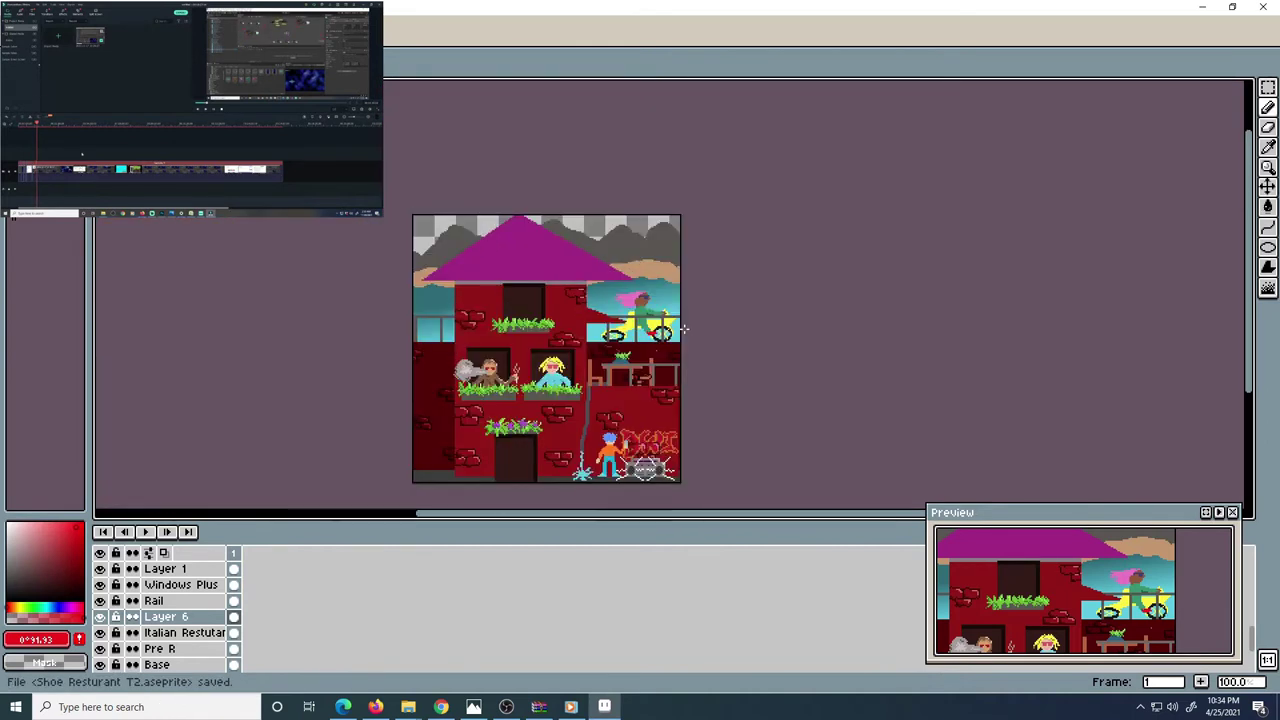
Draw horizontal speed lines trailing behind the ride, yellow ones for the motorcycle and pink ones for the hair
key(x)
scroll(600, 330, up, 2)
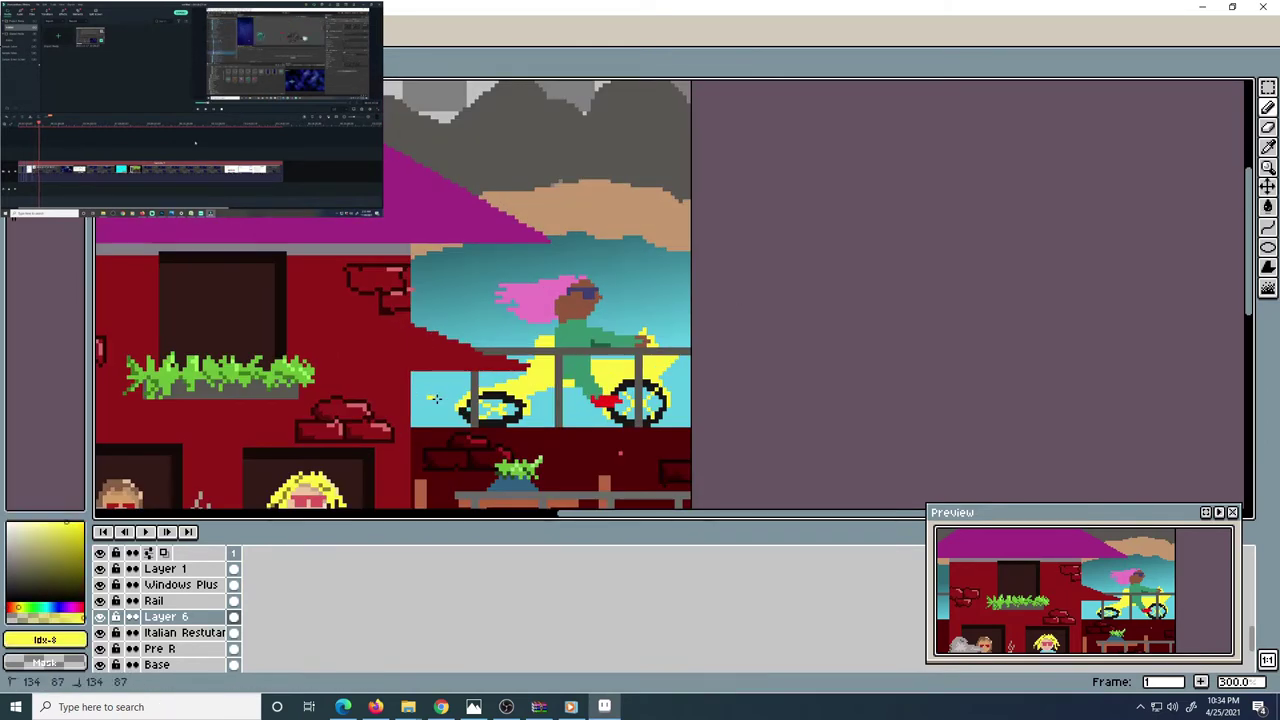
alt+click(523, 323)
drag(495, 312, 468, 317)
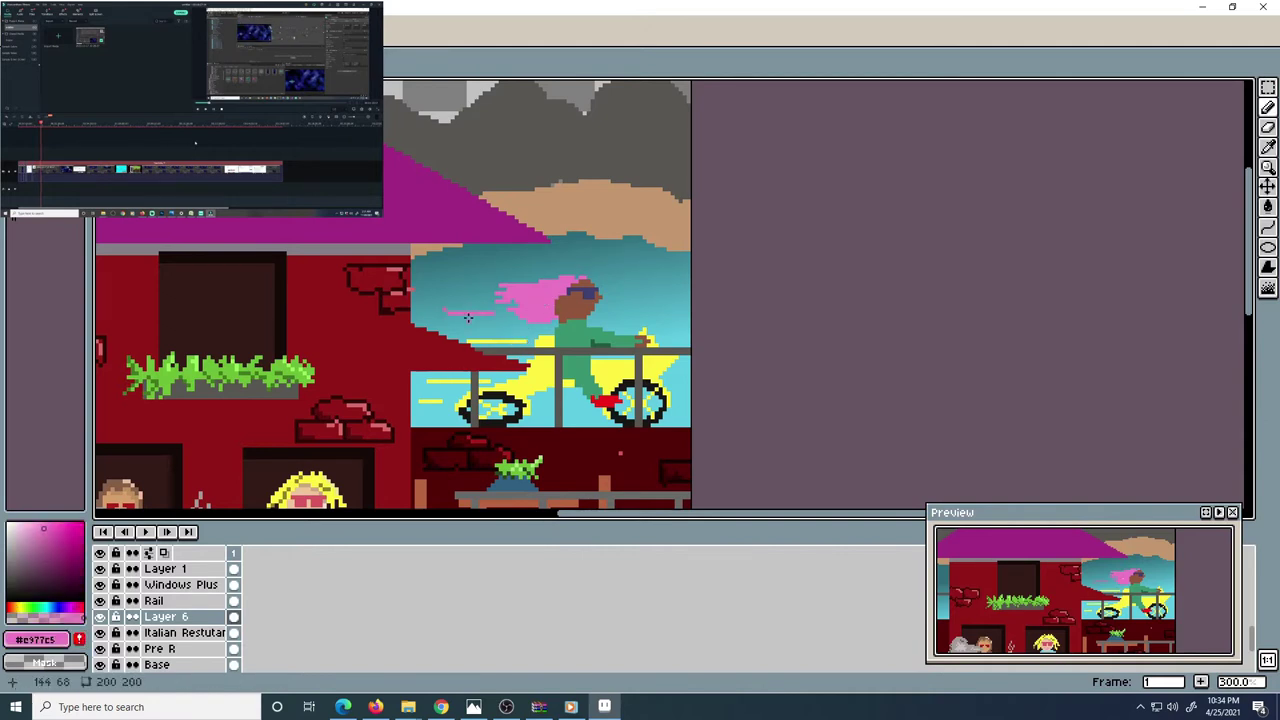
scroll(547, 302, down, 2)
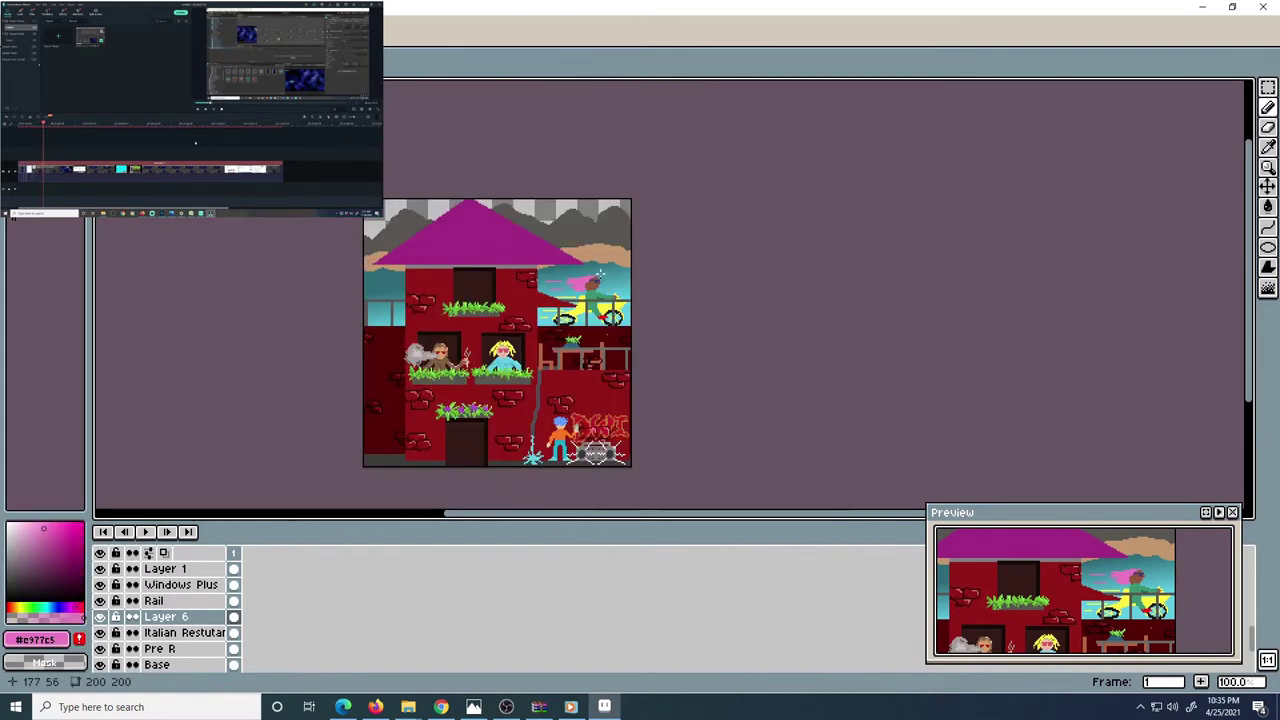
Add lighter highlight pixels to the rider's face, green sleeve and pink hair
scroll(603, 275, up, 2)
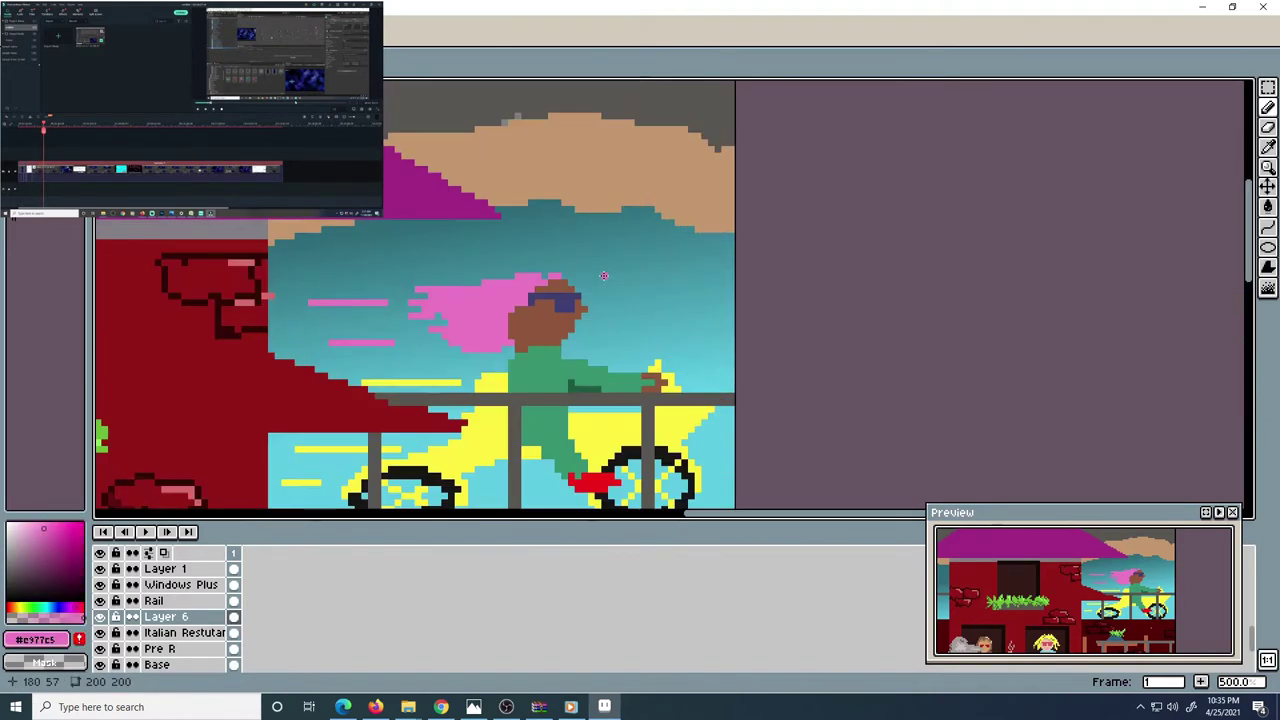
click(60, 521)
alt+click(565, 285)
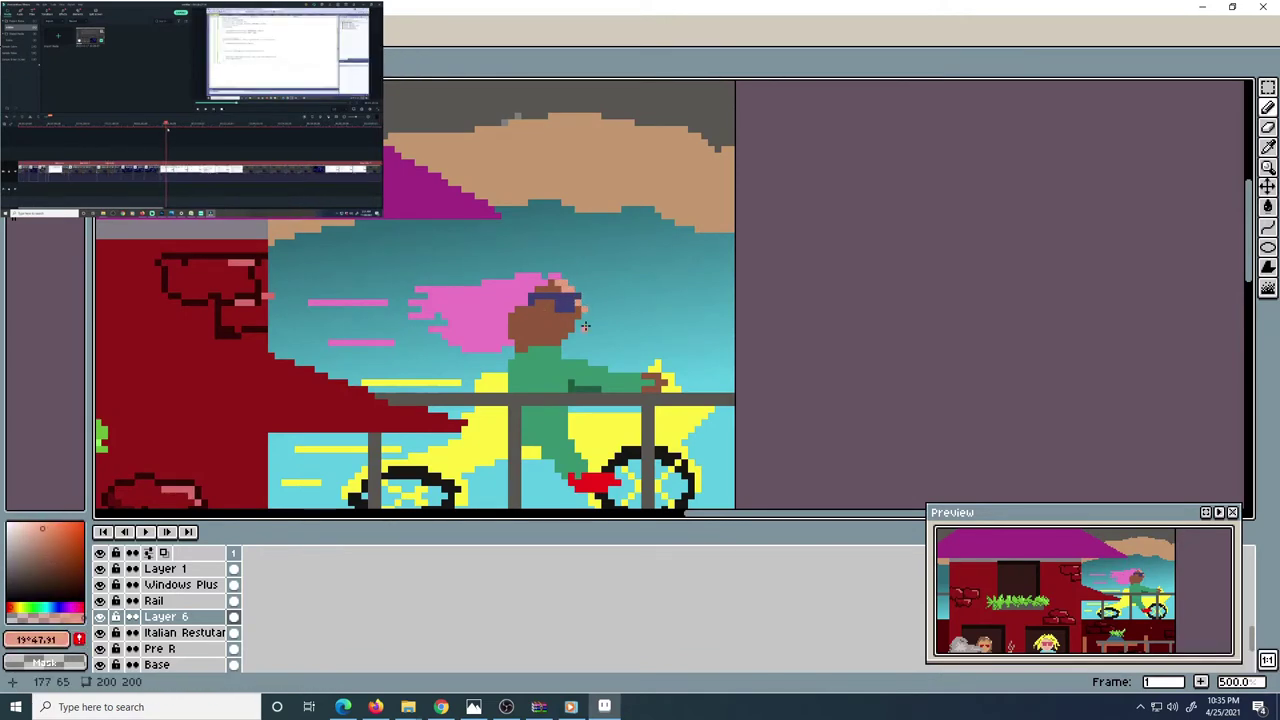
alt+click(558, 350)
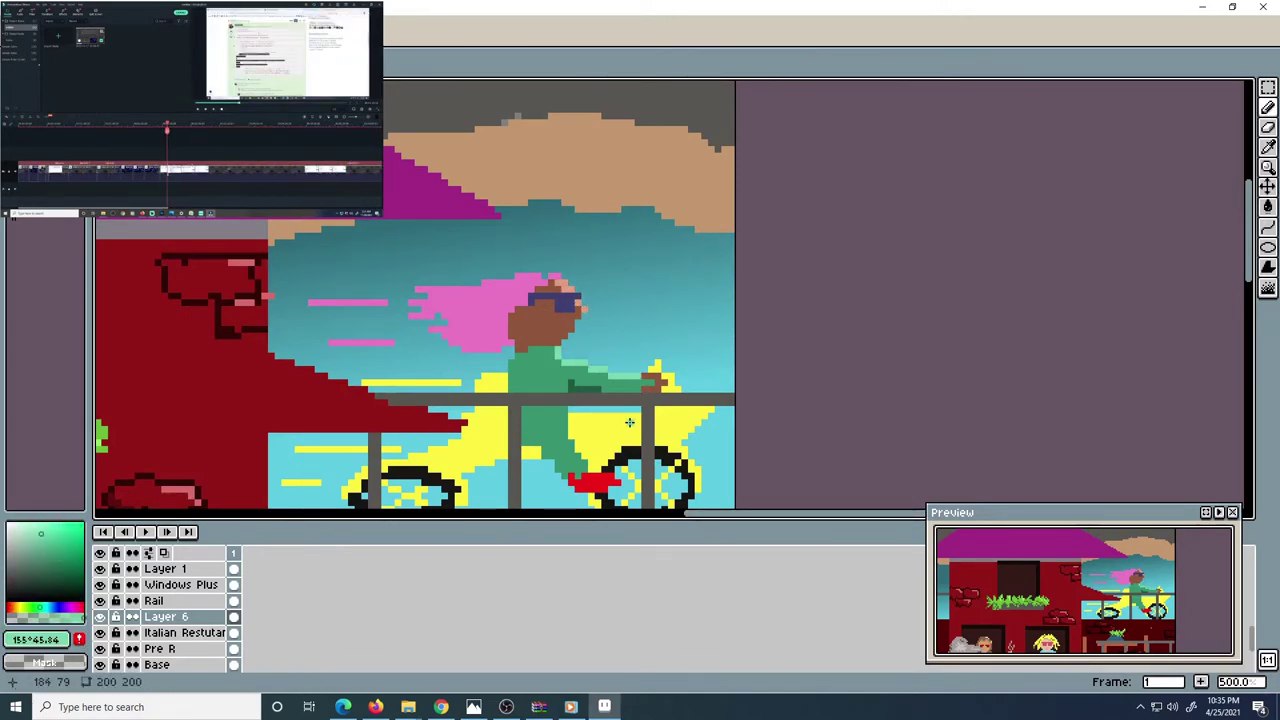
alt+click(563, 300)
alt+click(565, 272)
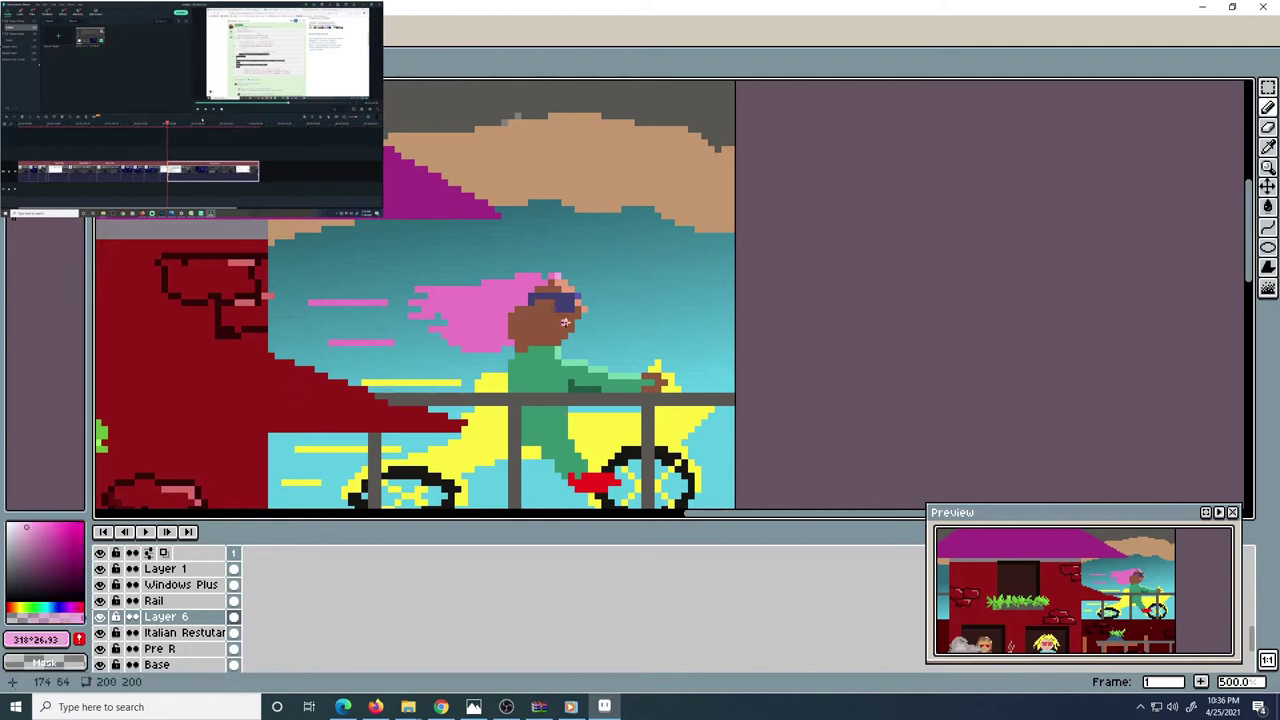
Draw darker pink shadow strands through the rider's hair
scroll(608, 323, down, 3)
alt+click(398, 220)
alt+click(414, 231)
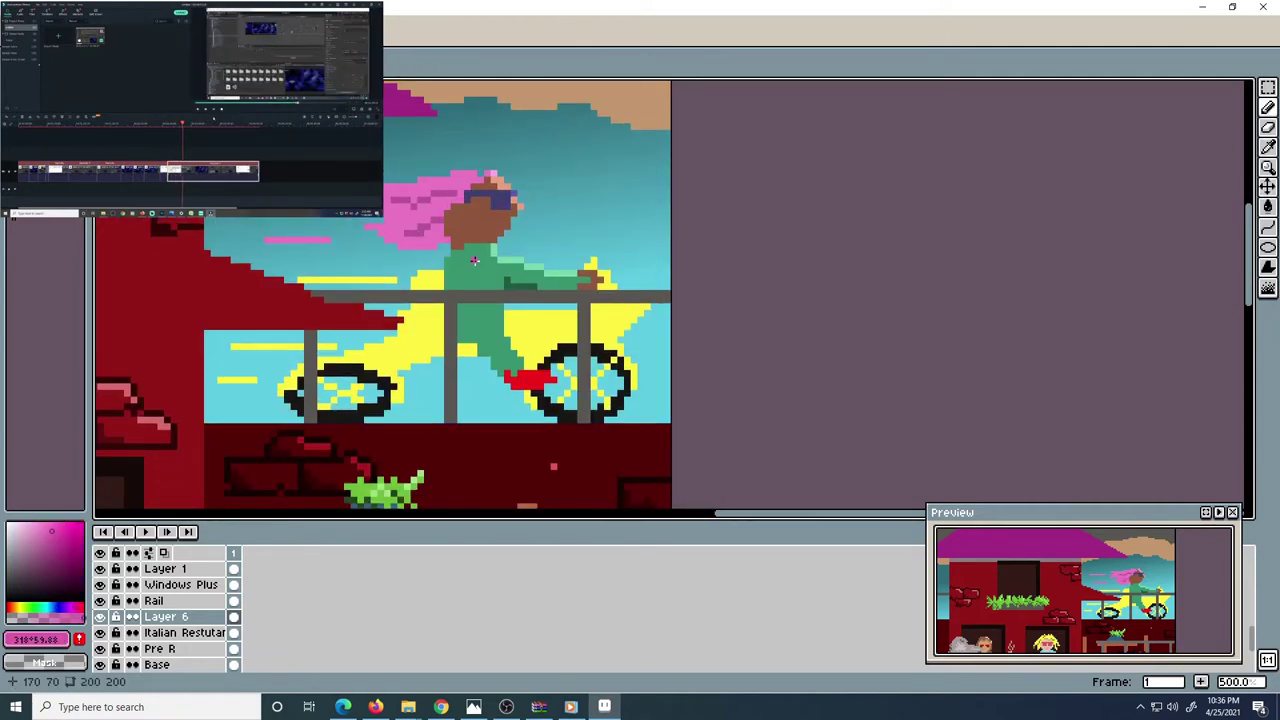
Shade the motorcycle's yellow bodywork with pale yellow highlights and dark yellow shadows
alt+click(596, 278)
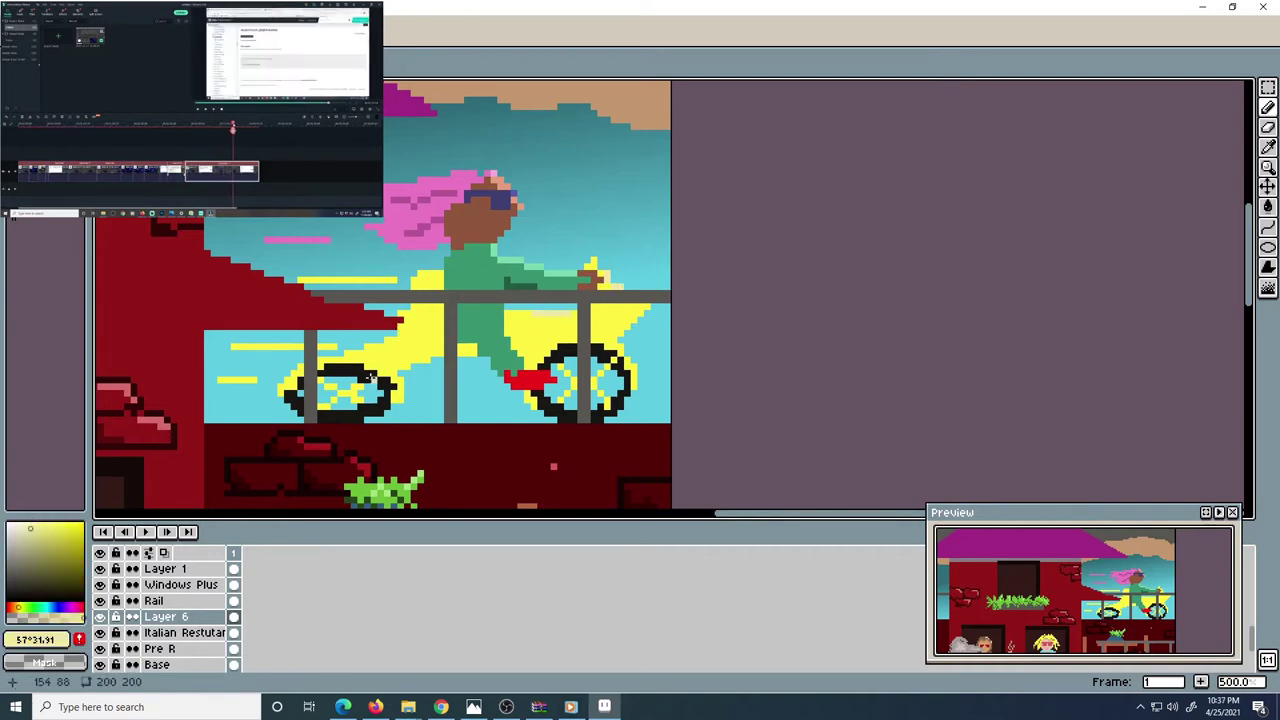
alt+click(410, 365)
Add dark green shadows to the rider's clothes and dark red shading to the shoe
alt+click(442, 259)
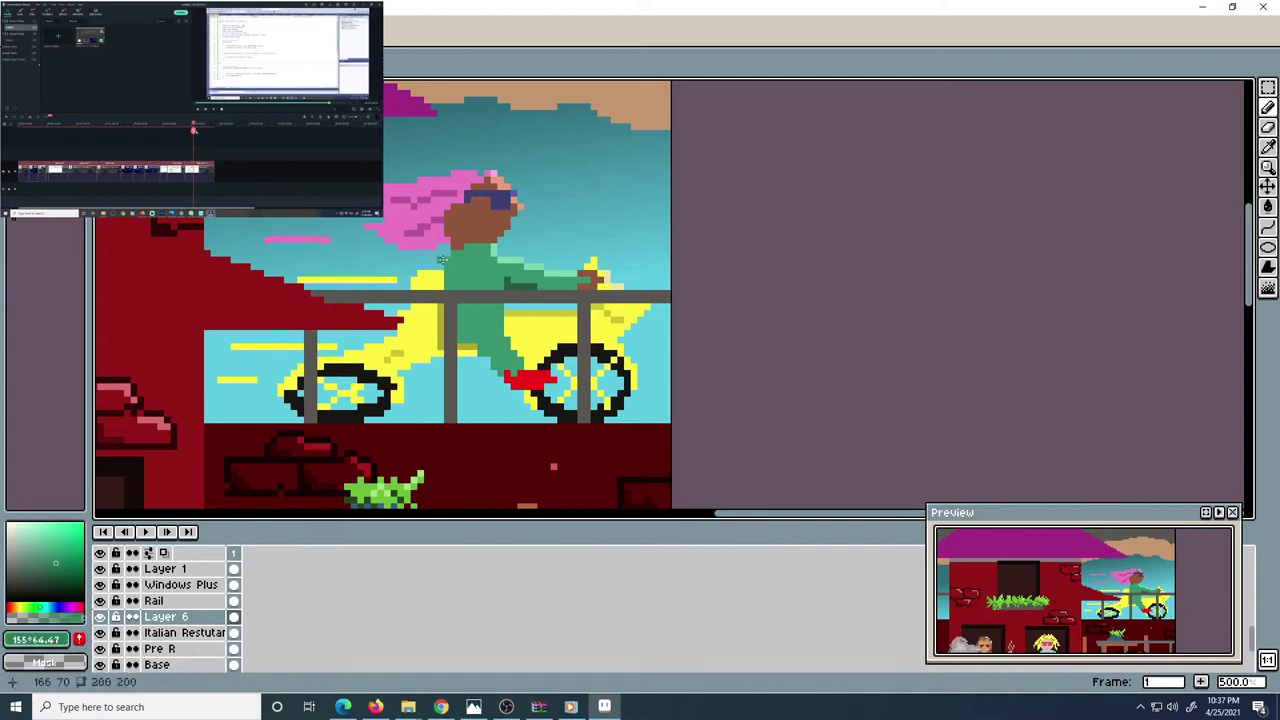
alt+click(535, 385)
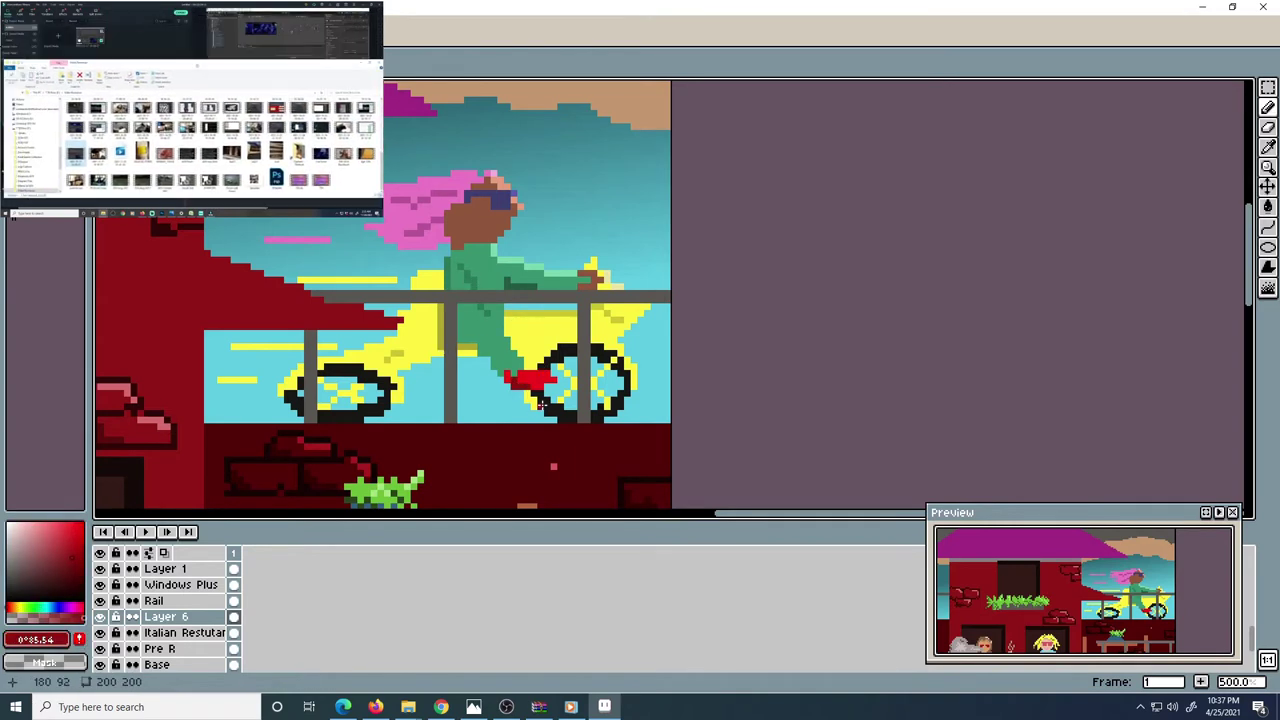
scroll(540, 403, down, 5)
scroll(642, 354, up, 1)
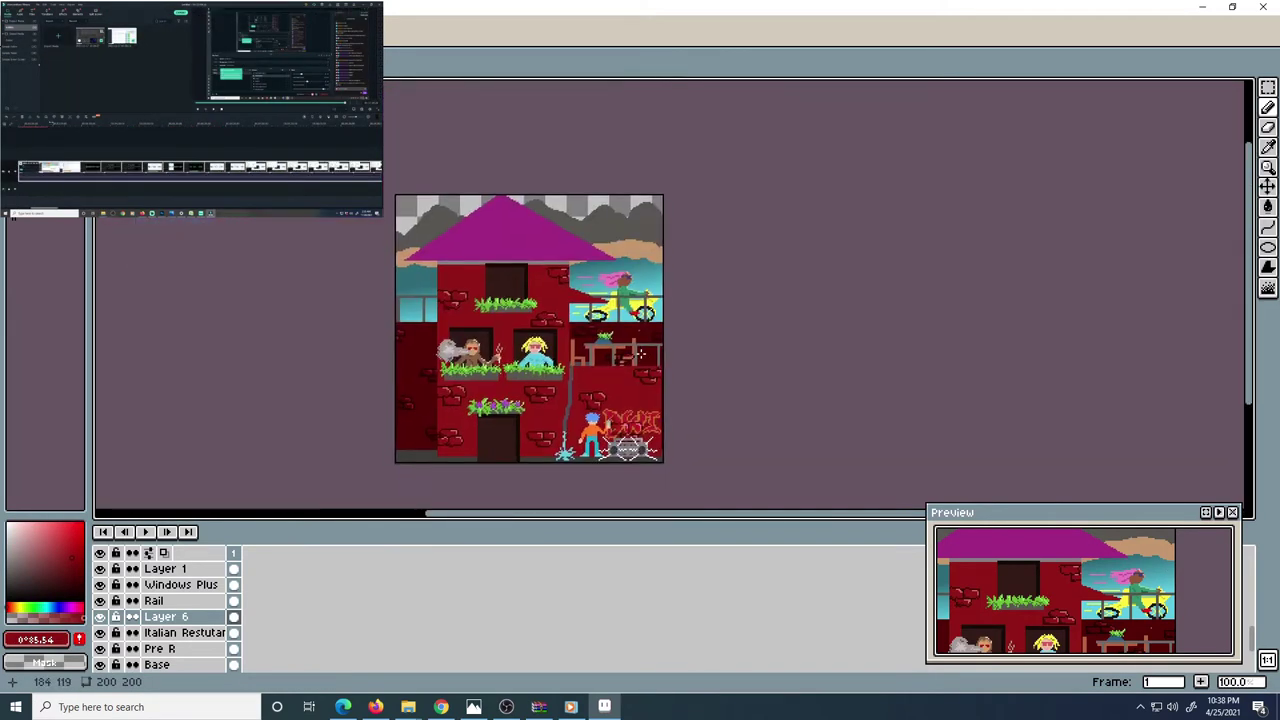
Rename Layer 6 as Bike
double_click(165, 616)
text(Bike)
key(Return)
scroll(503, 297, up, 1)
scroll(503, 297, up, 1)
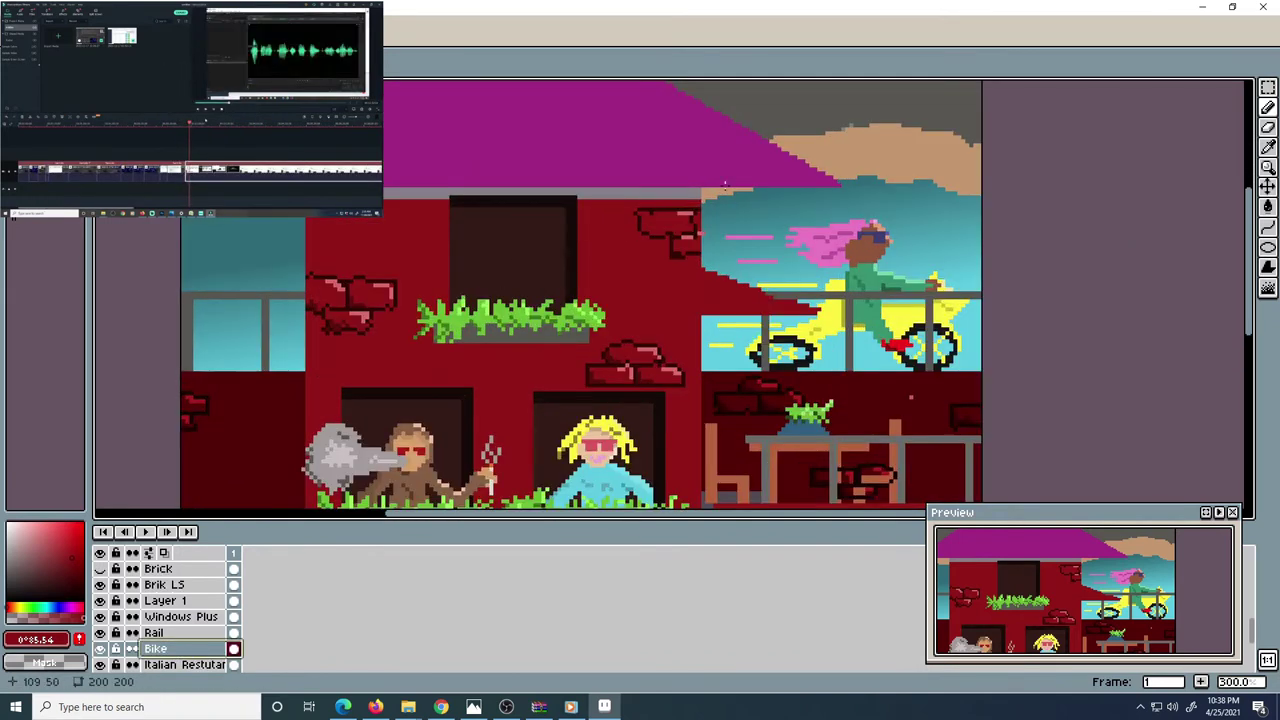
click(1268, 88)
drag(414, 172, 612, 318)
scroll(229, 614, down, 1)
scroll(200, 608, up, 1)
click(185, 616)
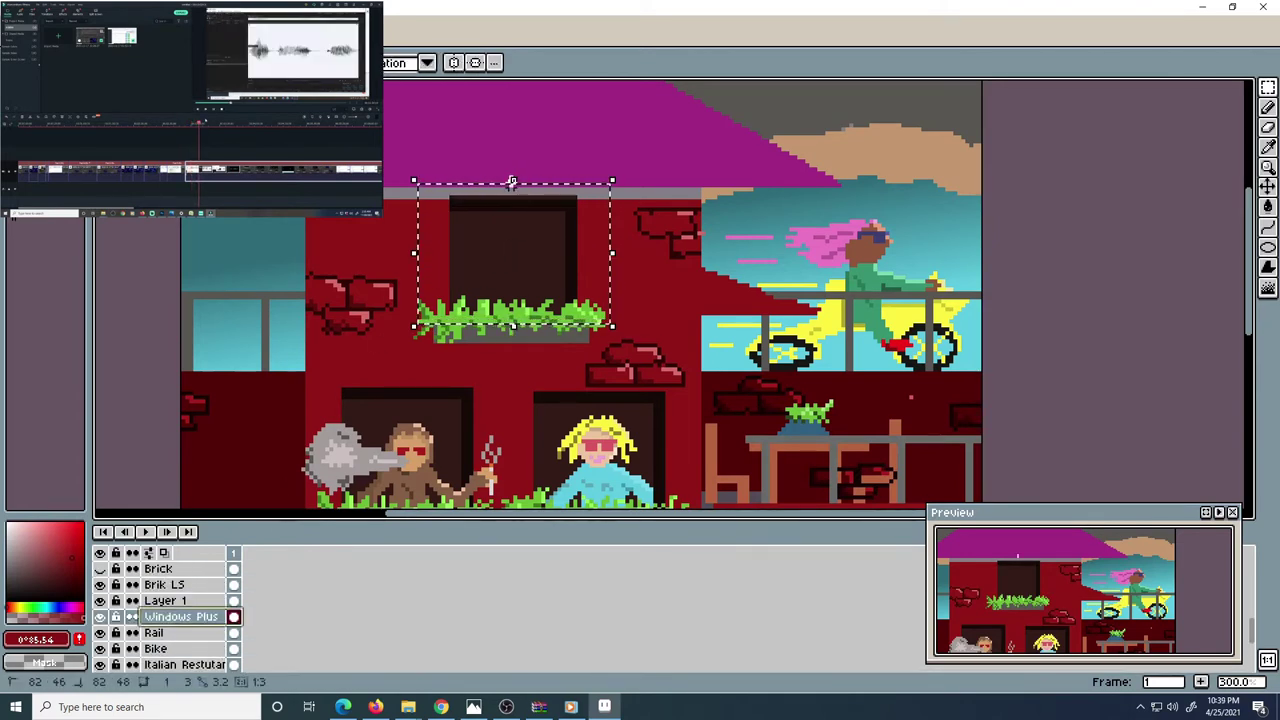
click(517, 189)
scroll(909, 174, down, 1)
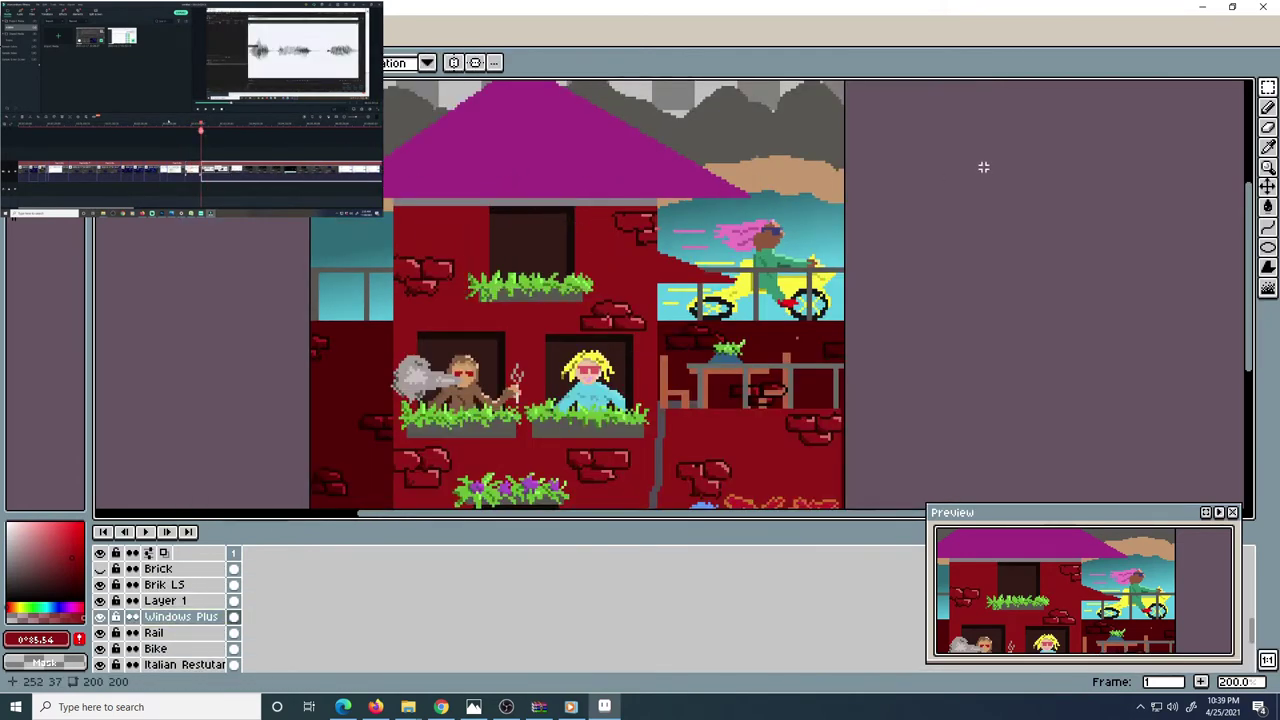
scroll(983, 167, down, 1)
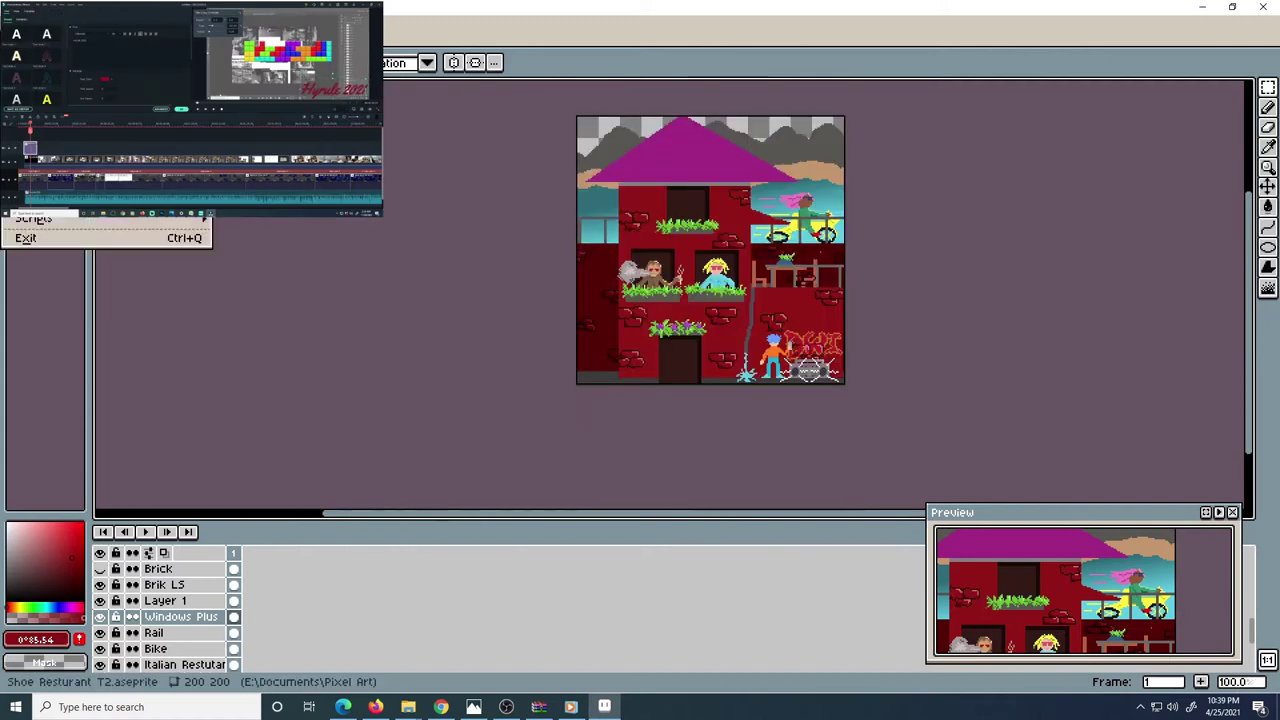
Rename the topmost layer as Roses
scroll(103, 571, up, 3)
double_click(160, 570)
text(Roses)
key(Return)
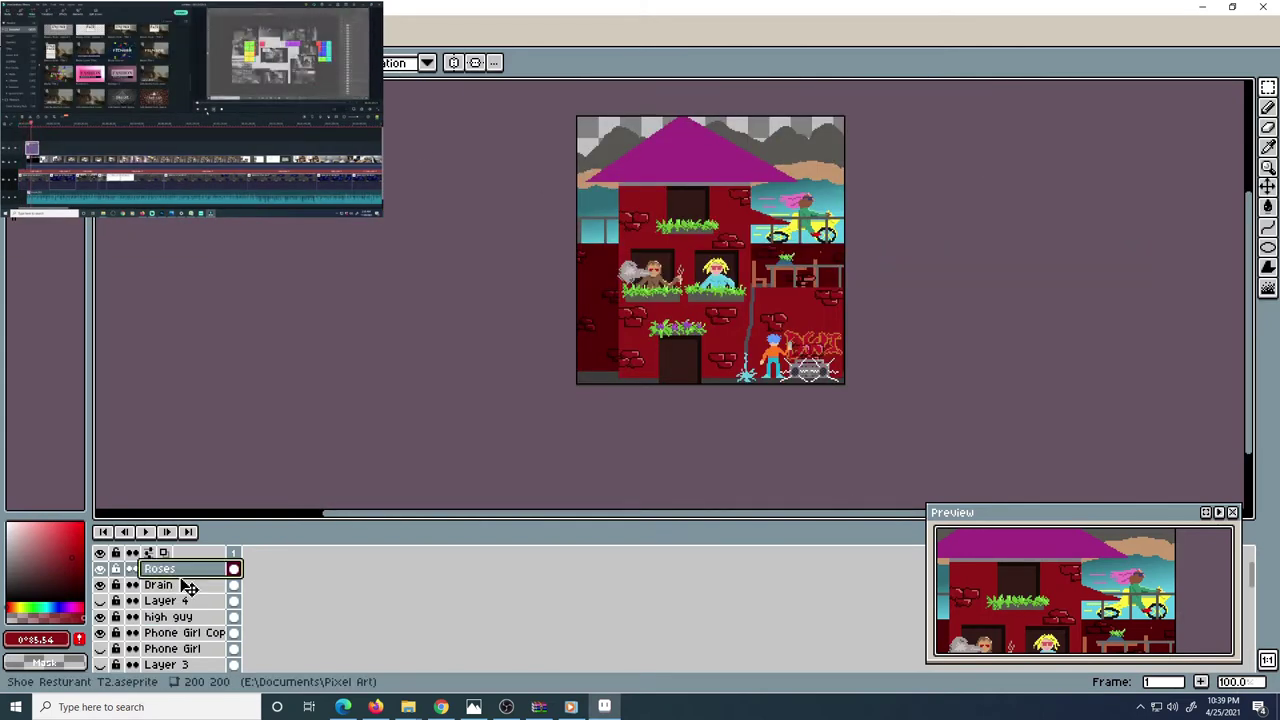
Add a layer above Roses and draw a filled brown ellipse as a head in the upper window
scroll(653, 396, up, 2)
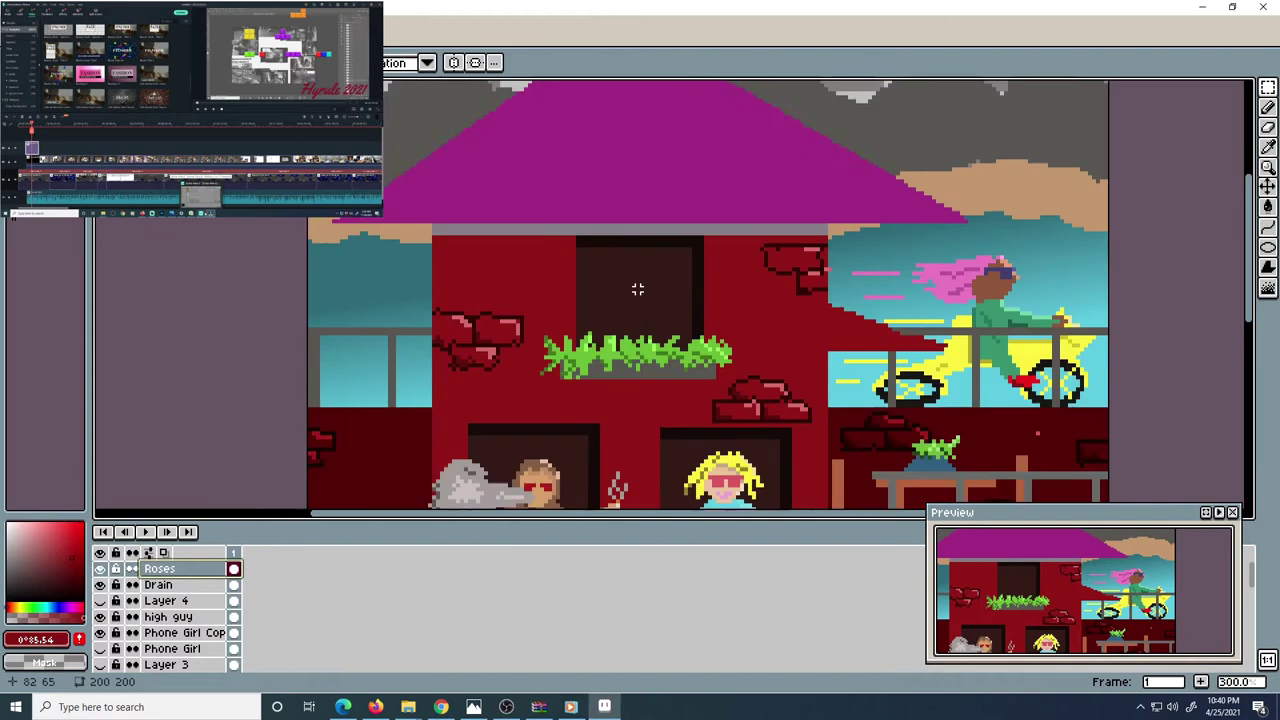
key(ctrl+shift+n)
click(58, 549)
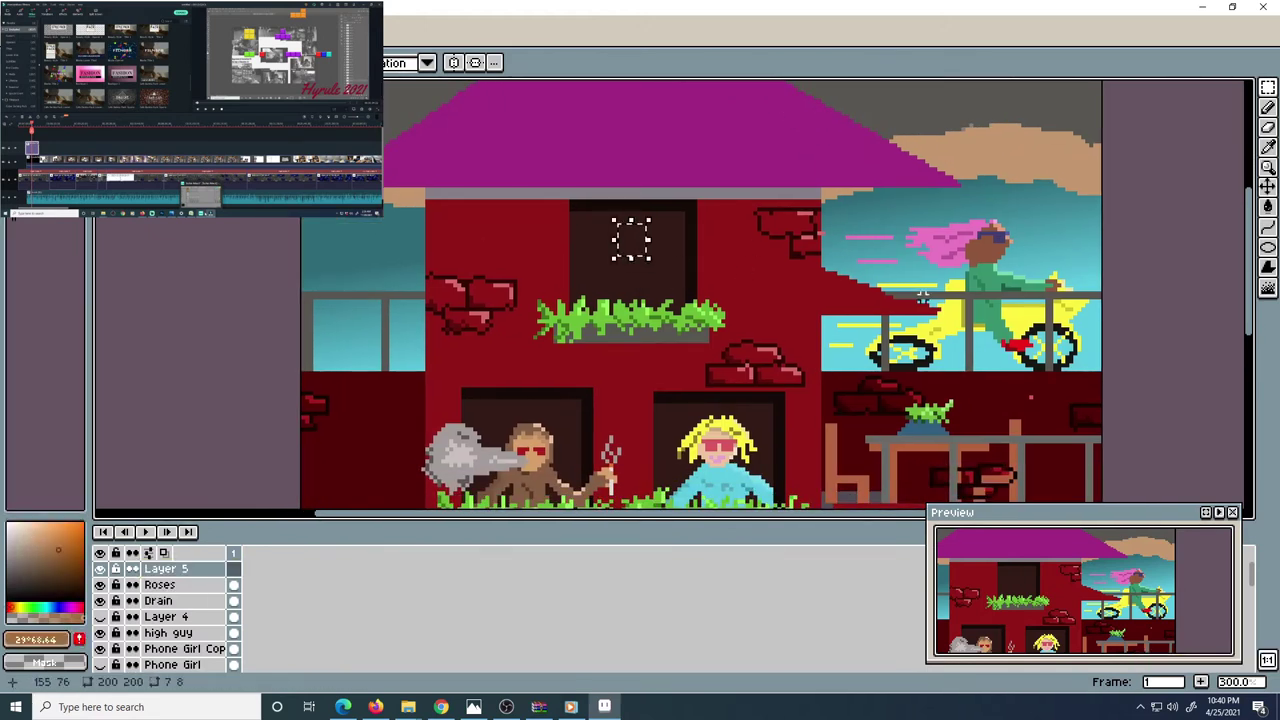
click(648, 260)
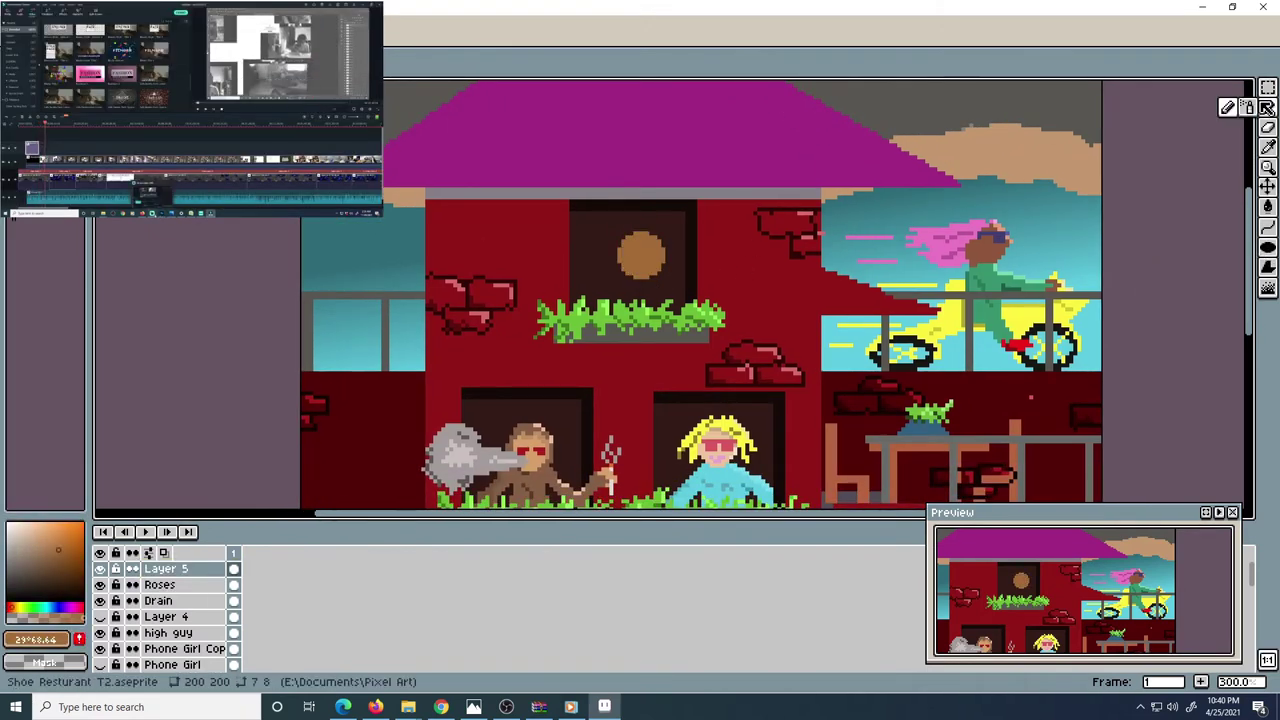
Draw the figure's orange shirt and arms with dark gaps at the sides and brown hands resting on the window plants
mouse_move(585, 303)
mouse_down()
mouse_move(610, 272)
mouse_move(667, 268)
mouse_move(685, 300)
mouse_move(615, 292)
mouse_move(665, 292)
mouse_up()
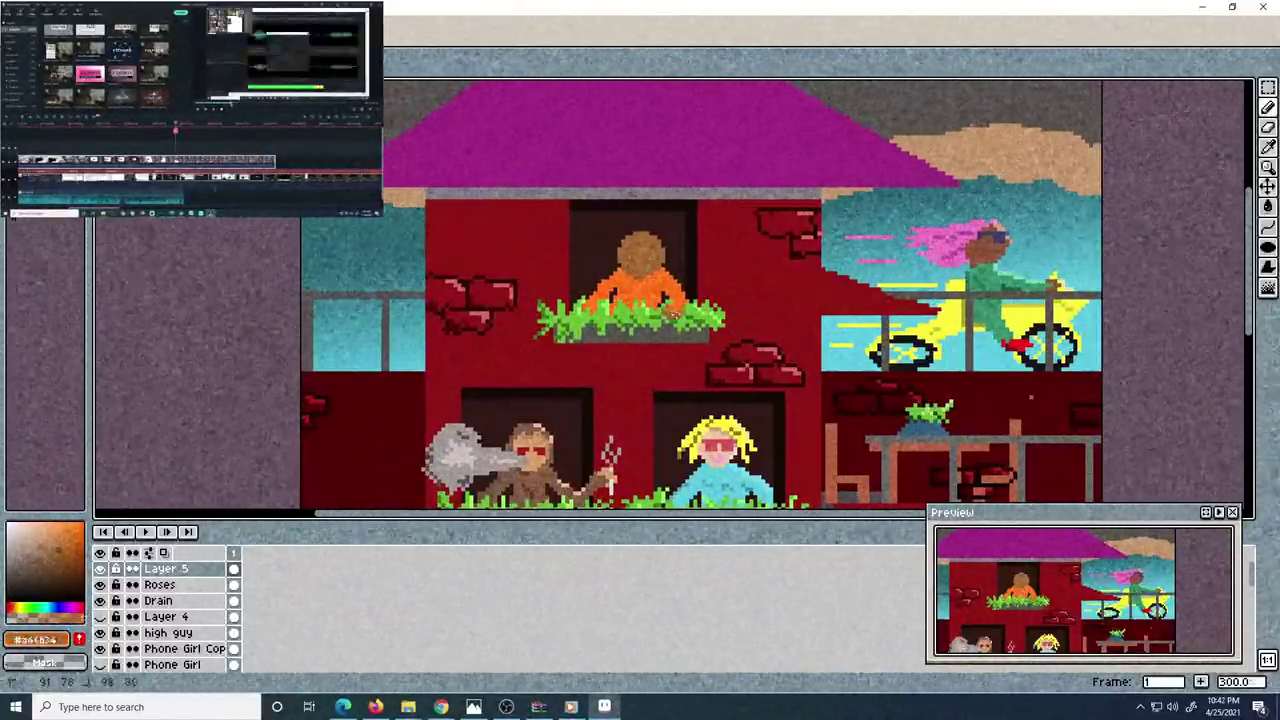
key(ctrl+z)
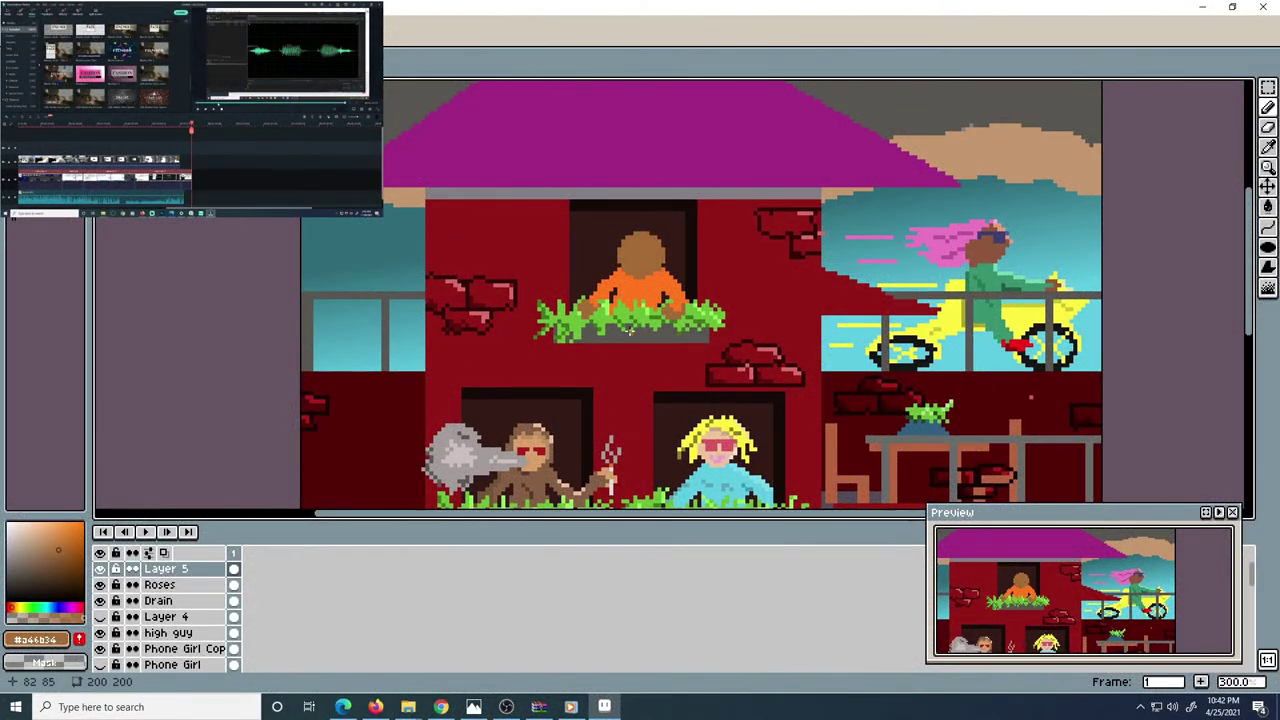
Draw dark blue sunglasses on the upper-window figure and dot dark brown stubble around the mouth
scroll(649, 262, up, 2)
click(623, 240)
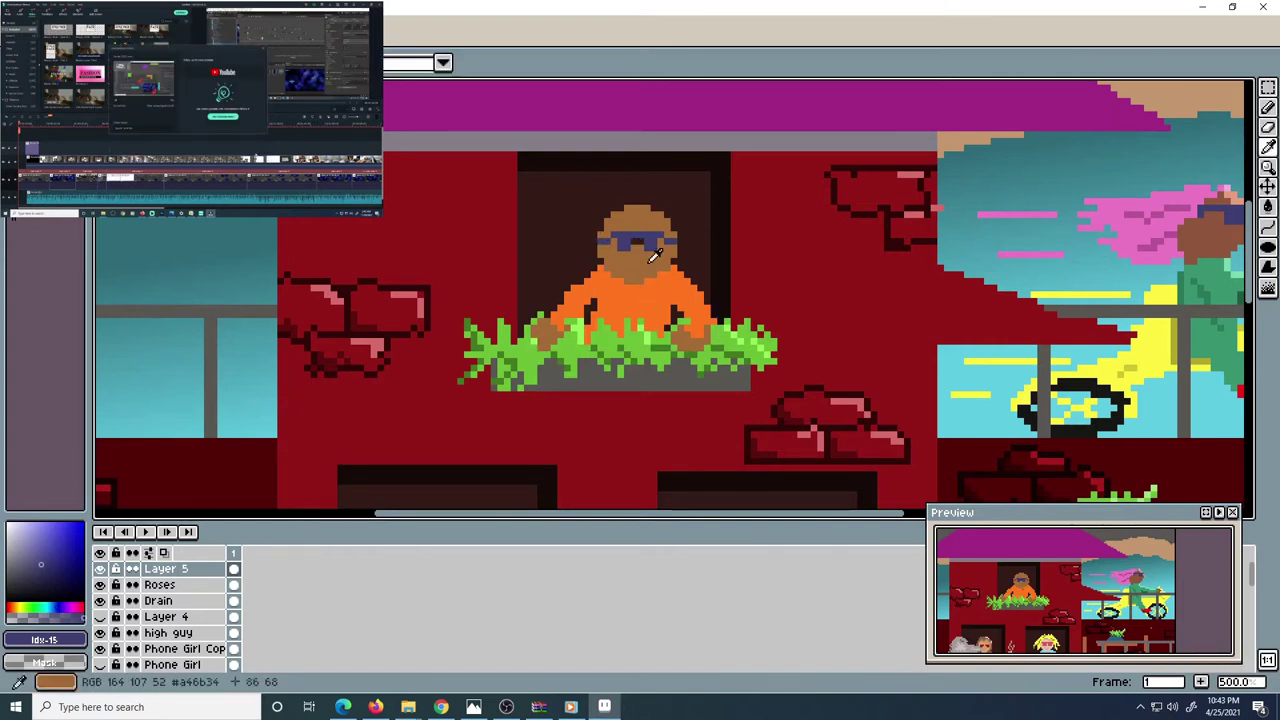
alt+click(644, 286)
drag(622, 264, 656, 280)
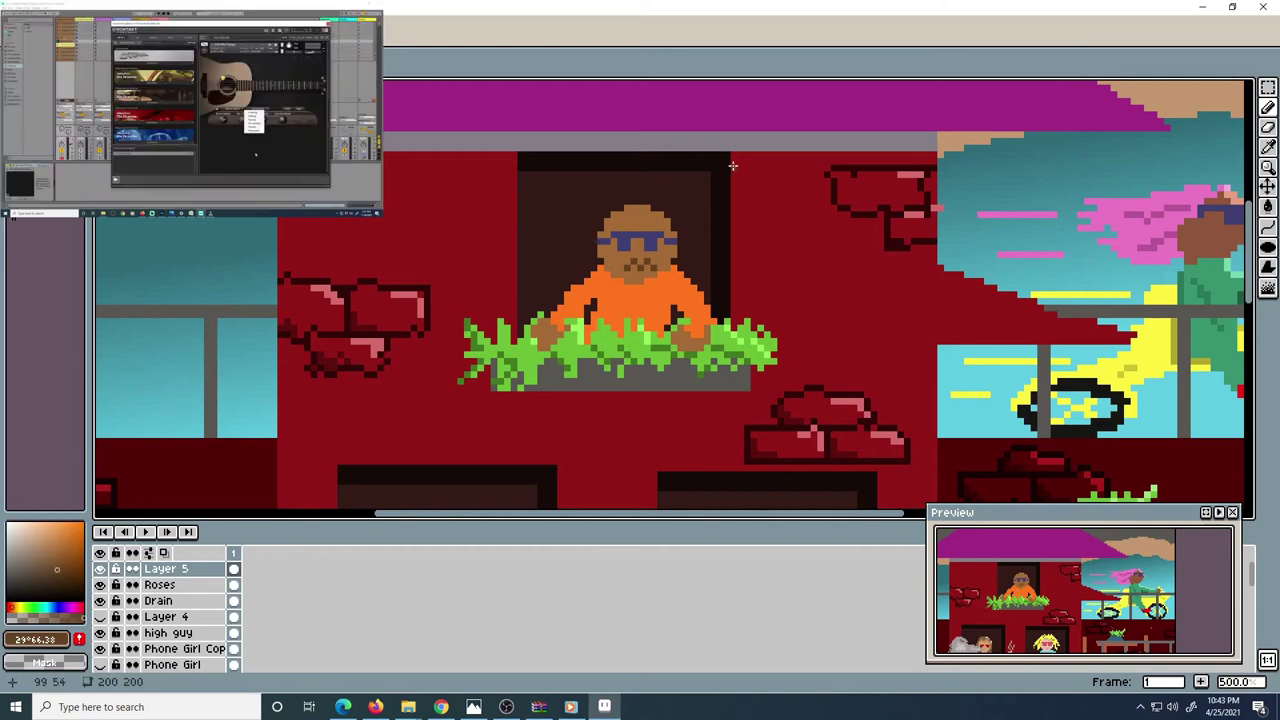
Shade the figure's face and hands with darker brown and add light highlights along the head and shoulder
scroll(784, 147, down, 3)
scroll(330, 308, up, 4)
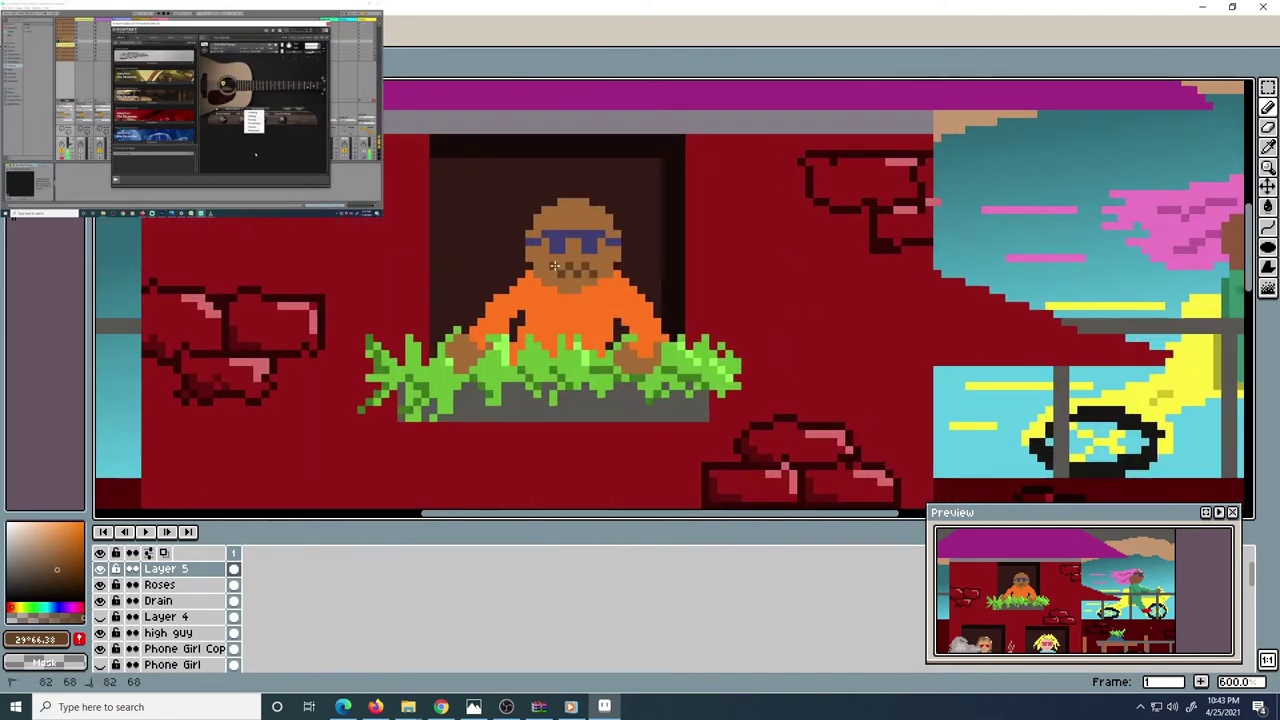
key(alt)
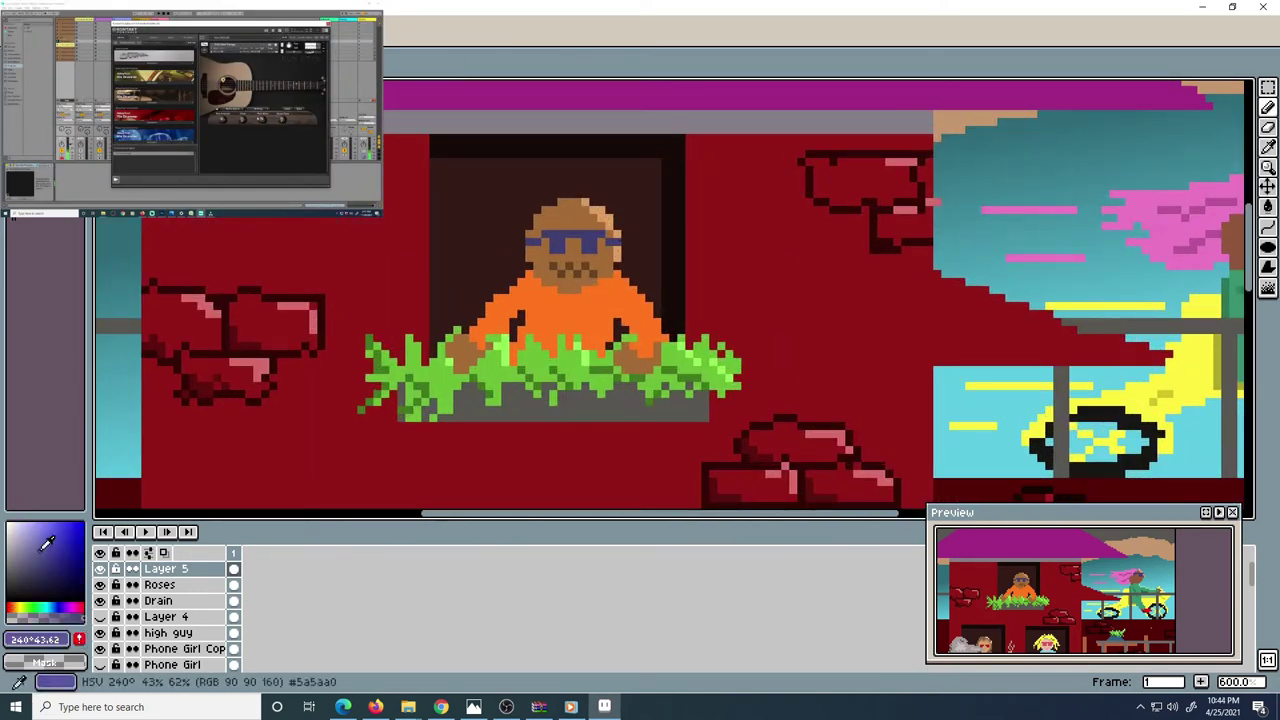
alt+click(531, 245)
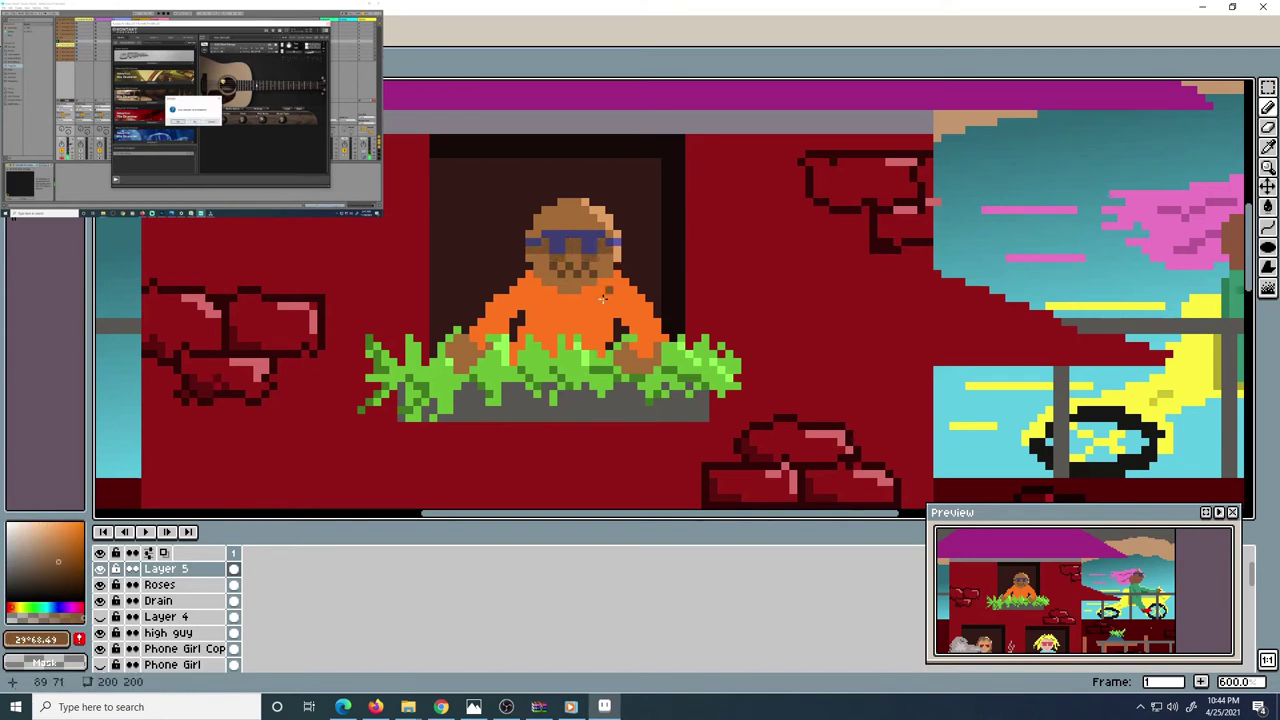
alt+click(620, 362)
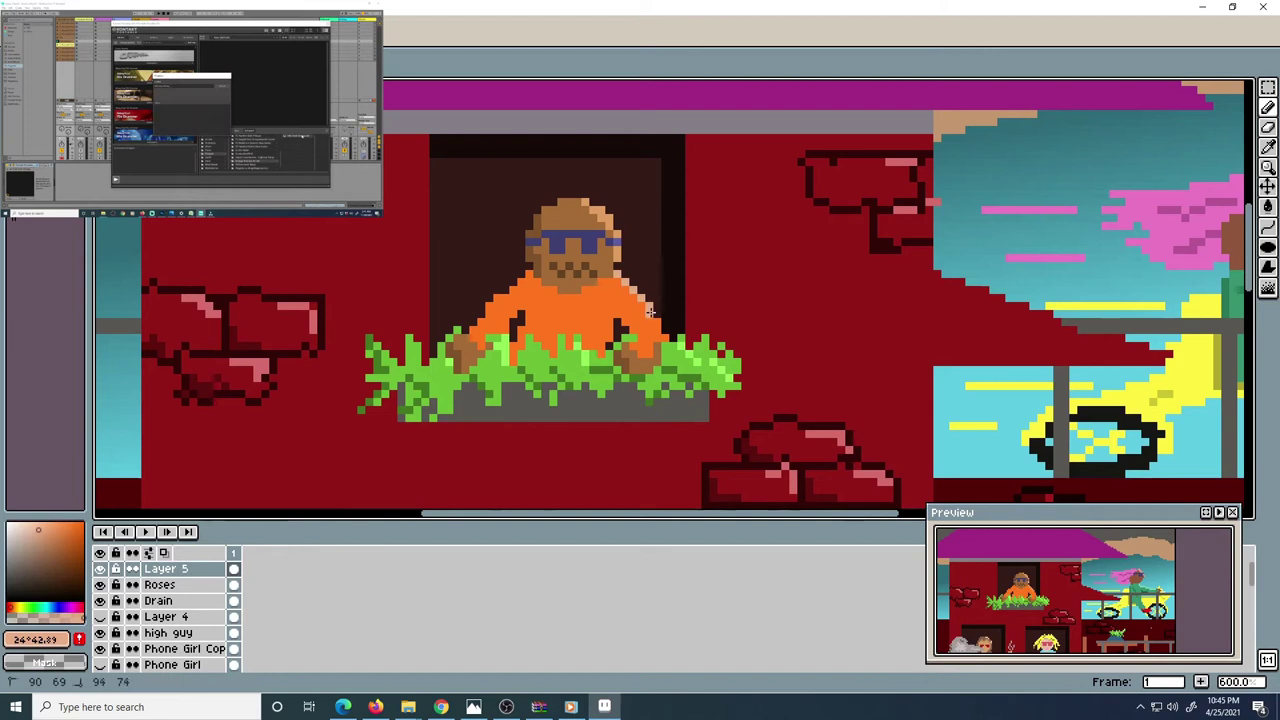
Draw blue headphones with a microphone around the figure's head, and undo the antenna strokes
alt+click(627, 237)
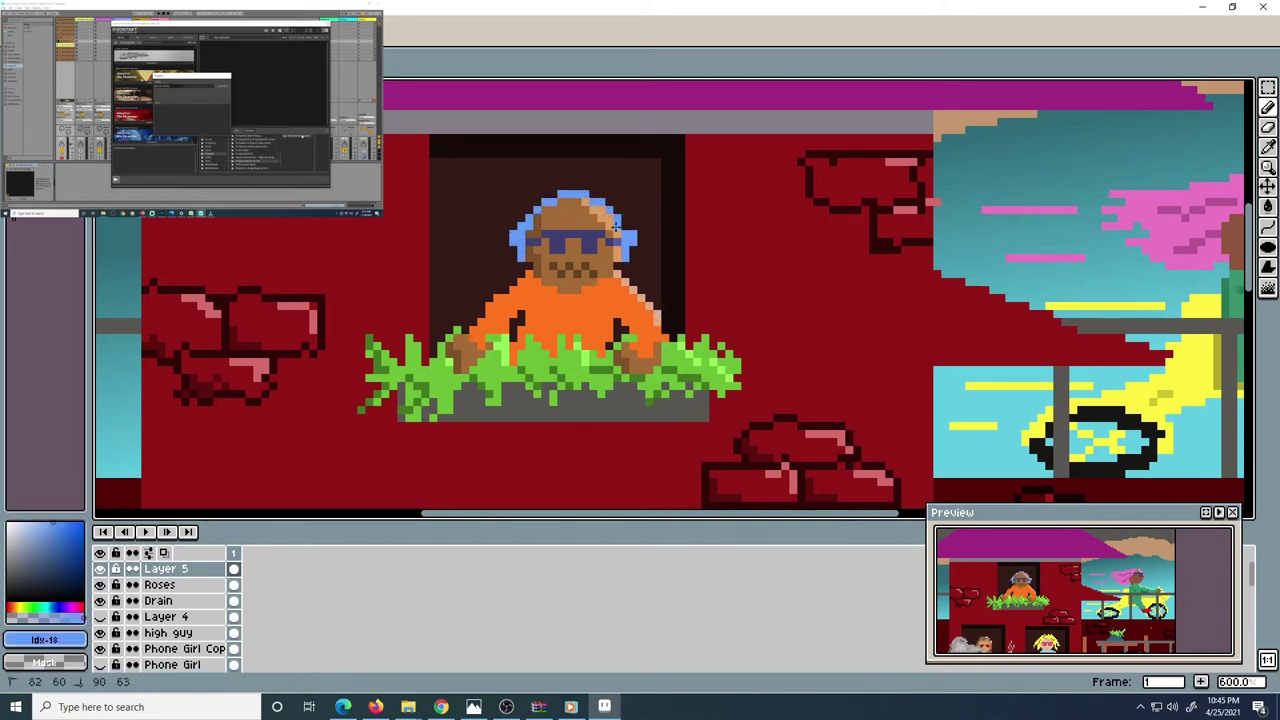
key(ctrl+z)
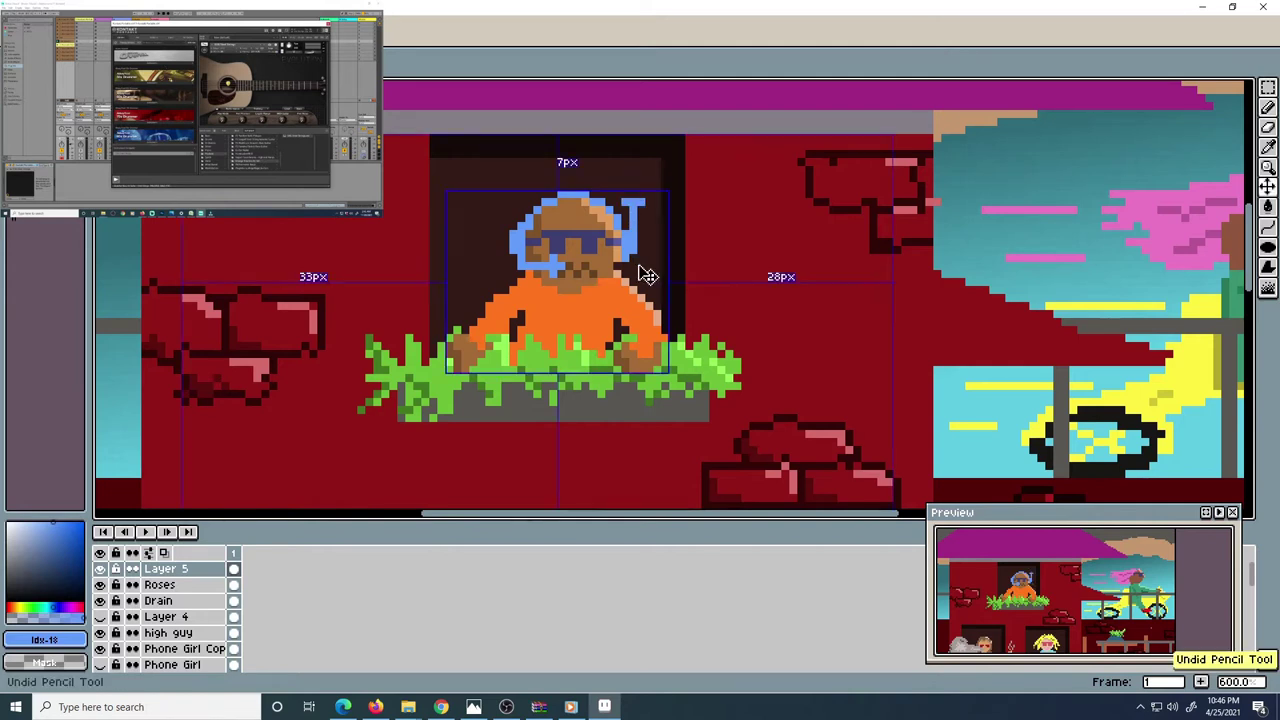
key(ctrl+z)
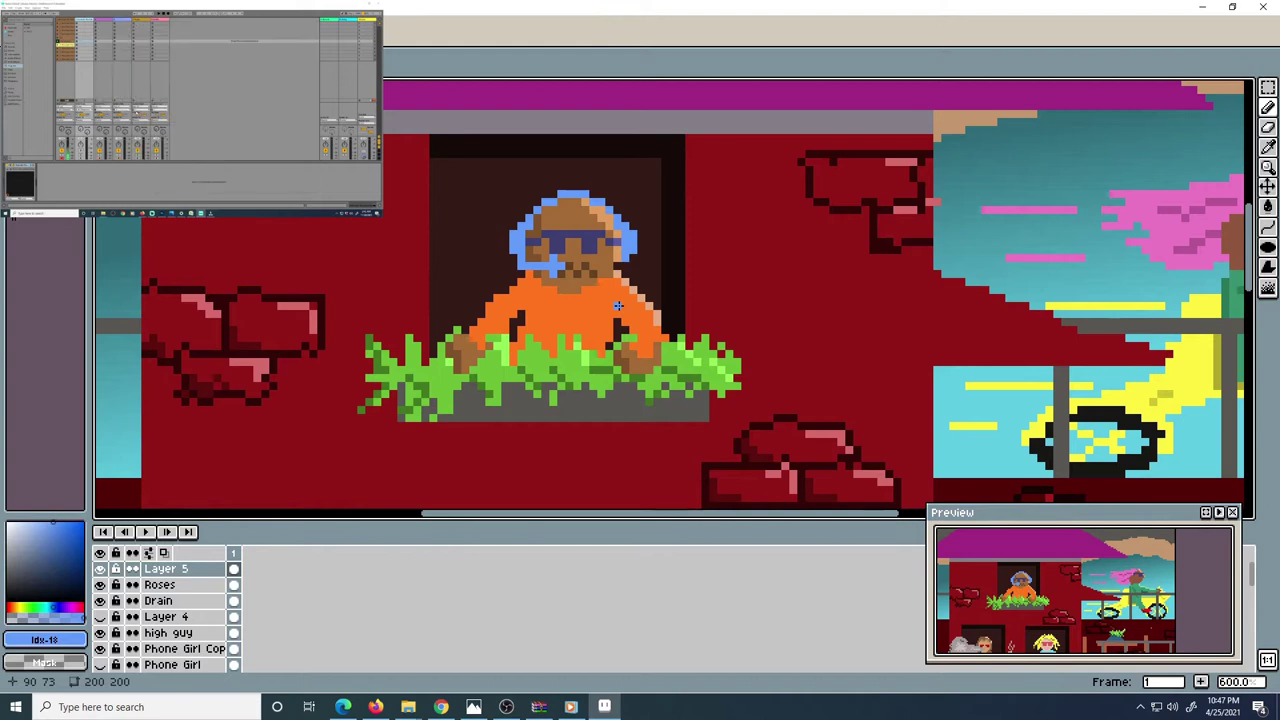
Shade the headphones with pale blue highlights and darker blue shadows, and add lighter reflections to the sunglasses
scroll(618, 305, up, 3)
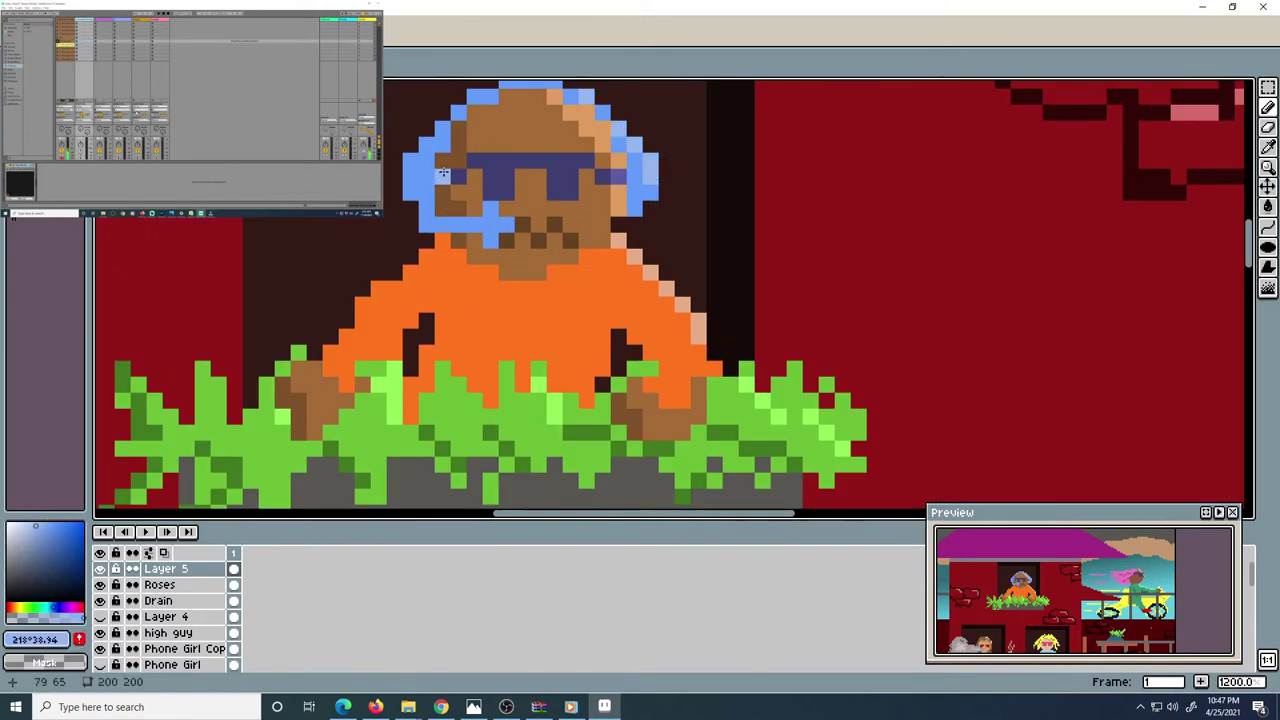
scroll(497, 130, down, 3)
key(ctrl+z)
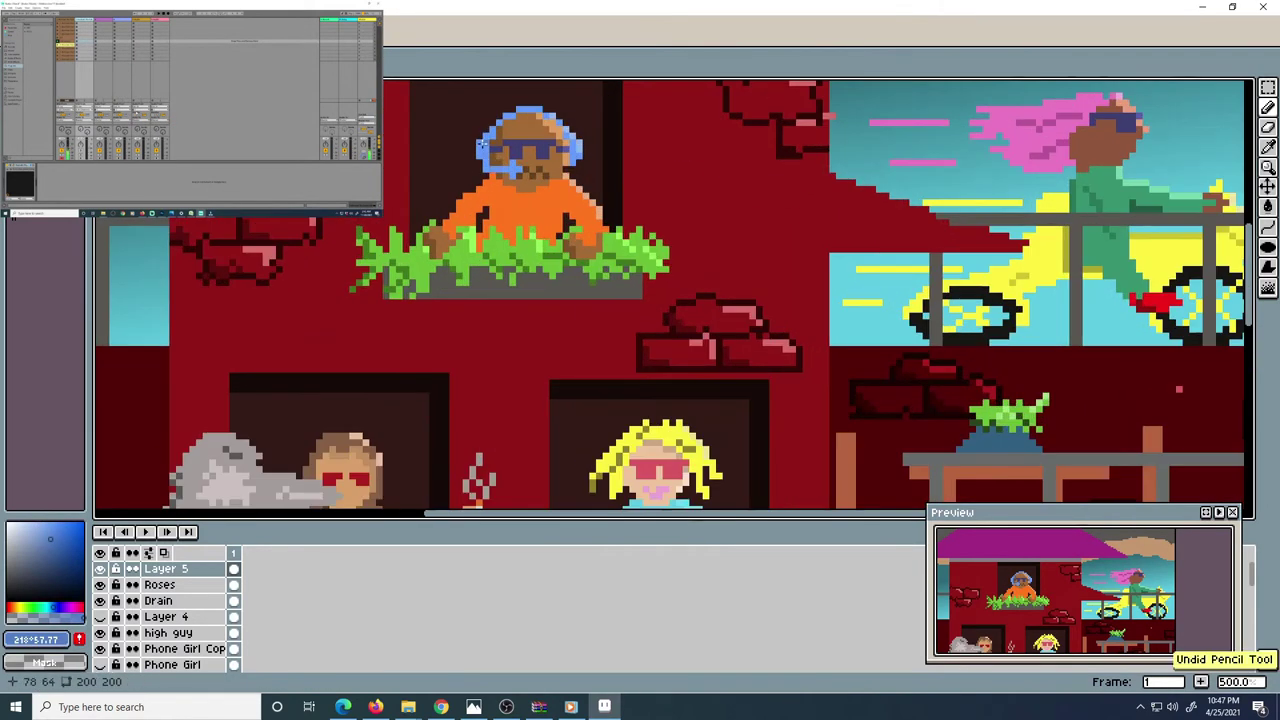
scroll(506, 145, up, 4)
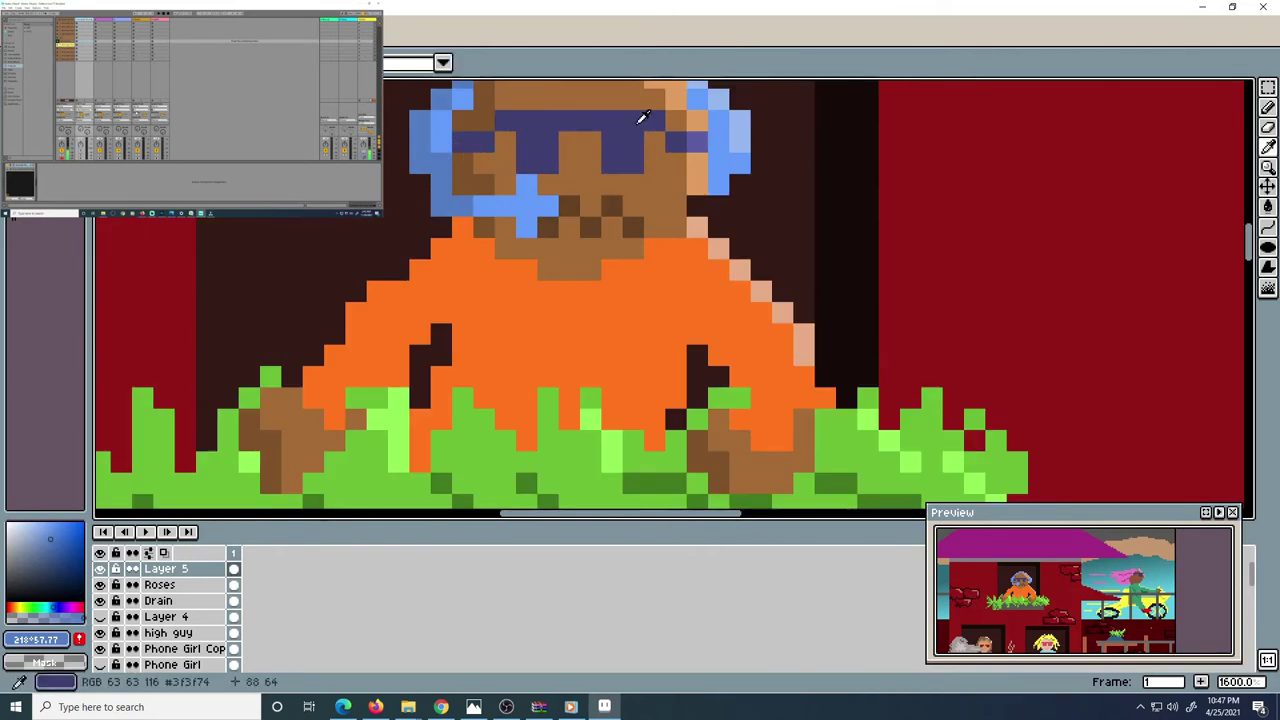
scroll(601, 198, down, 5)
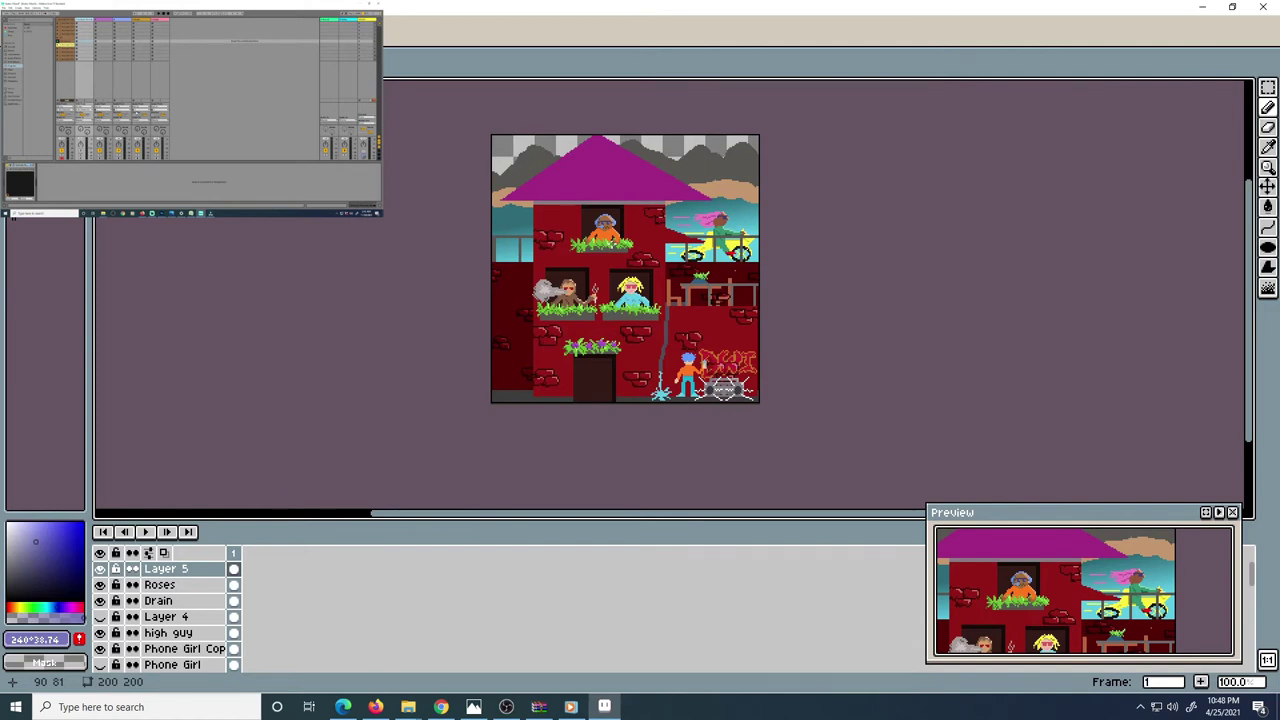
Draw light blue wave lines across the water behind the building on a new layer just below Street
scroll(443, 314, down, 2)
scroll(443, 314, up, 1)
scroll(166, 606, down, 3)
scroll(615, 268, up, 3)
scroll(615, 268, down, 1)
scroll(166, 606, down, 3)
drag(442, 414, 869, 339)
drag(841, 165, 591, 195)
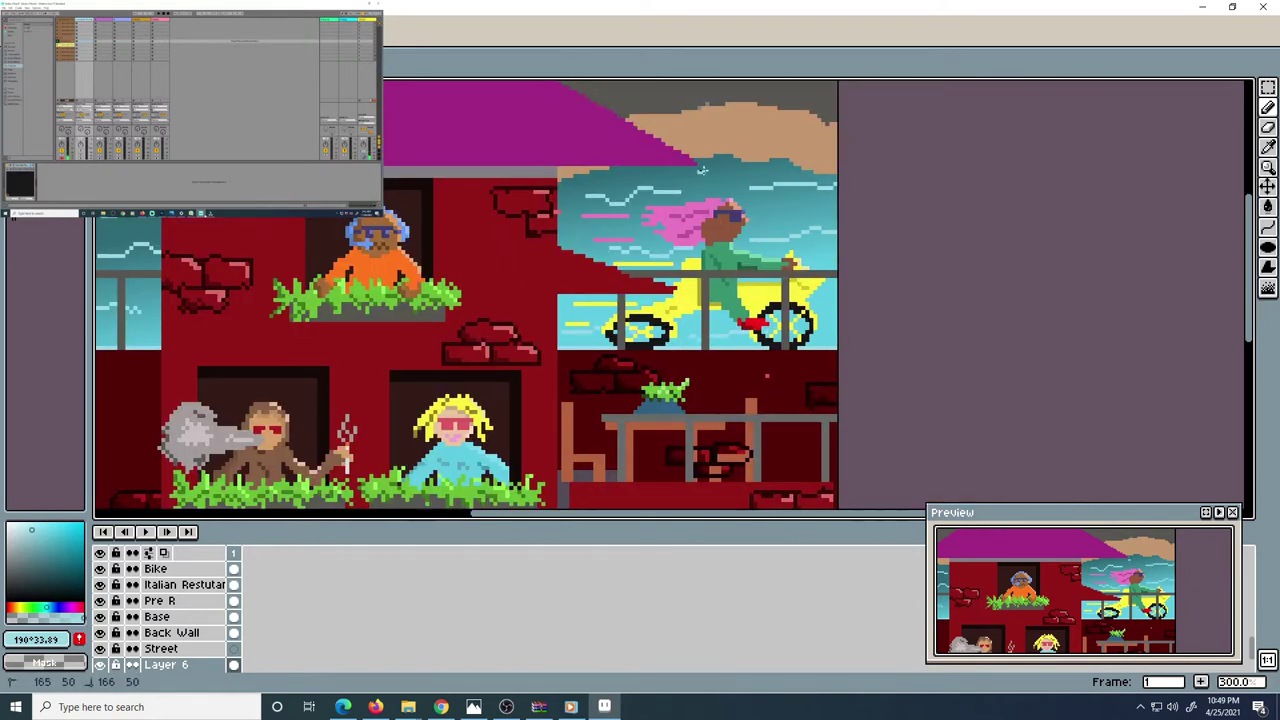
Try the Multiply blend mode on Layer 6 with the wave lines
scroll(203, 619, down, 2)
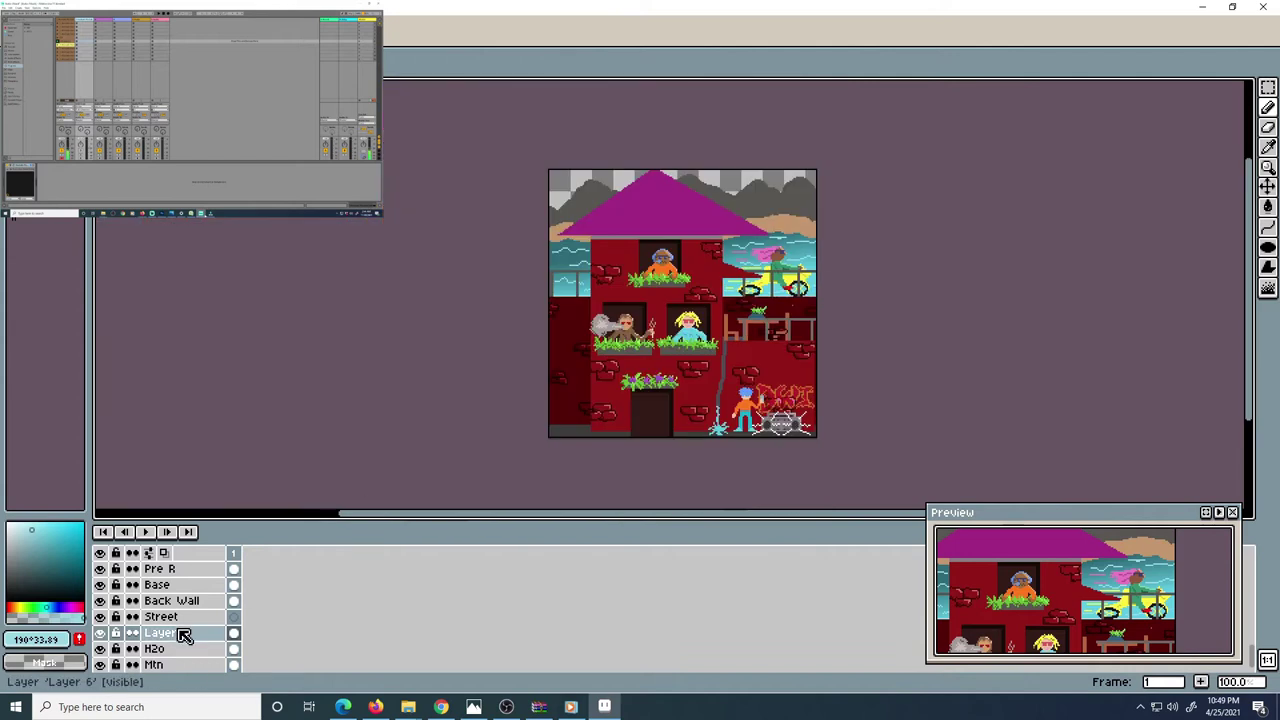
double_click(160, 648)
click(1000, 301)
click(1003, 323)
key(alt+Up)
click(1121, 301)
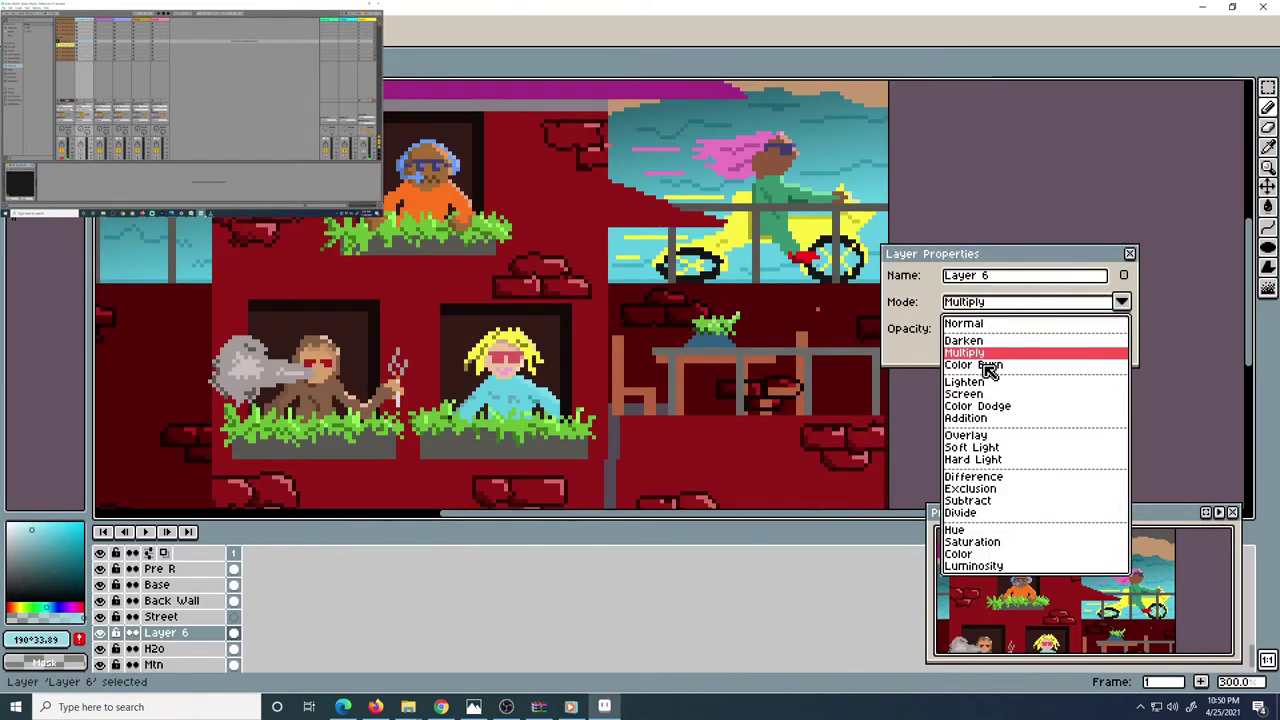
click(990, 318)
Set Layer 6 with the wave lines to Soft Light mode with an opacity of 150
click(1053, 335)
mouse_move(1053, 335)
mouse_down()
mouse_move(966, 334)
mouse_move(1072, 334)
mouse_up()
click(1000, 301)
click(1004, 357)
click(1000, 301)
click(1004, 372)
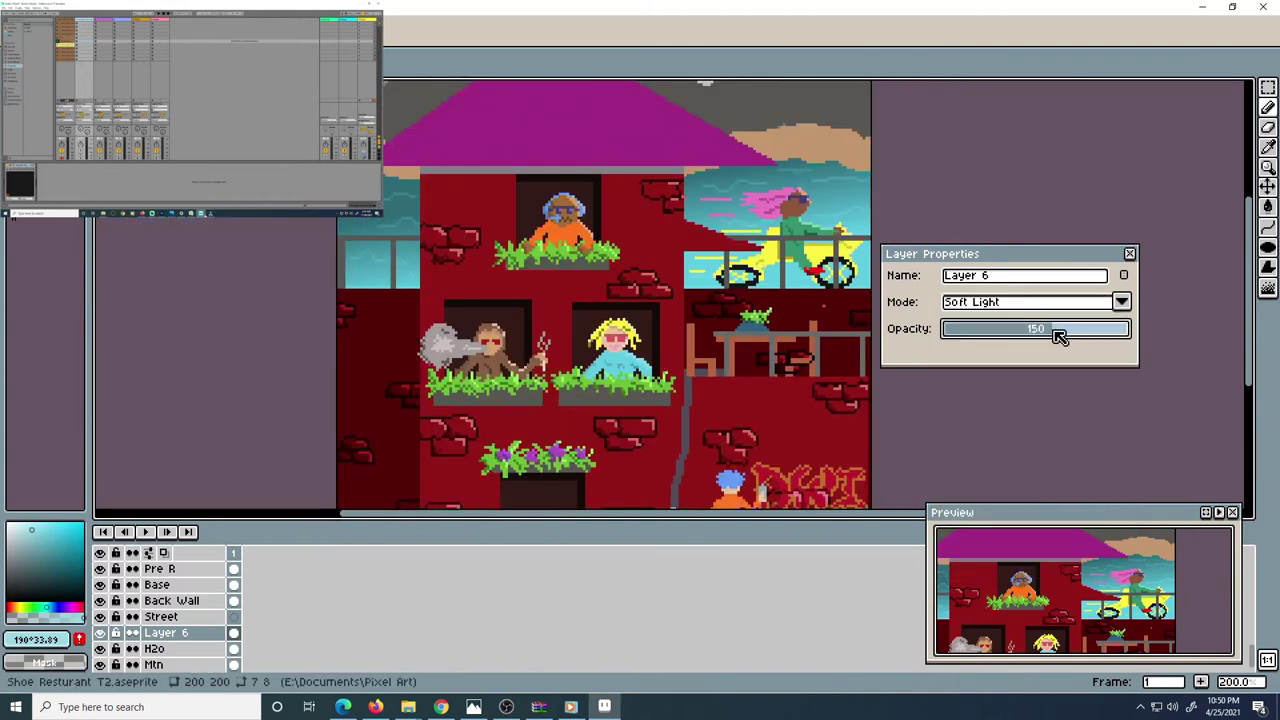
click(894, 277)
key(Return)
Draw a shading stroke down the upper part of the drainpipe on the Drain layer
scroll(548, 420, down, 2)
scroll(185, 610, down, 3)
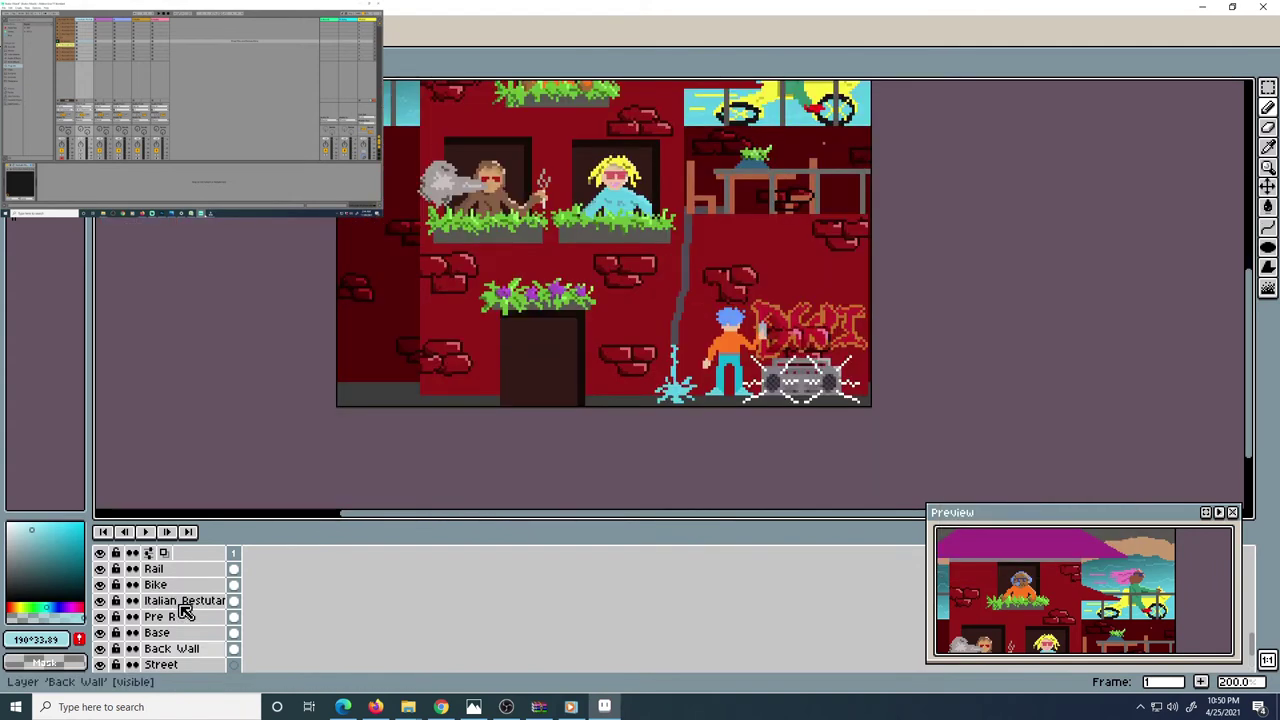
scroll(185, 610, down, 3)
scroll(185, 610, up, 6)
key(plus)
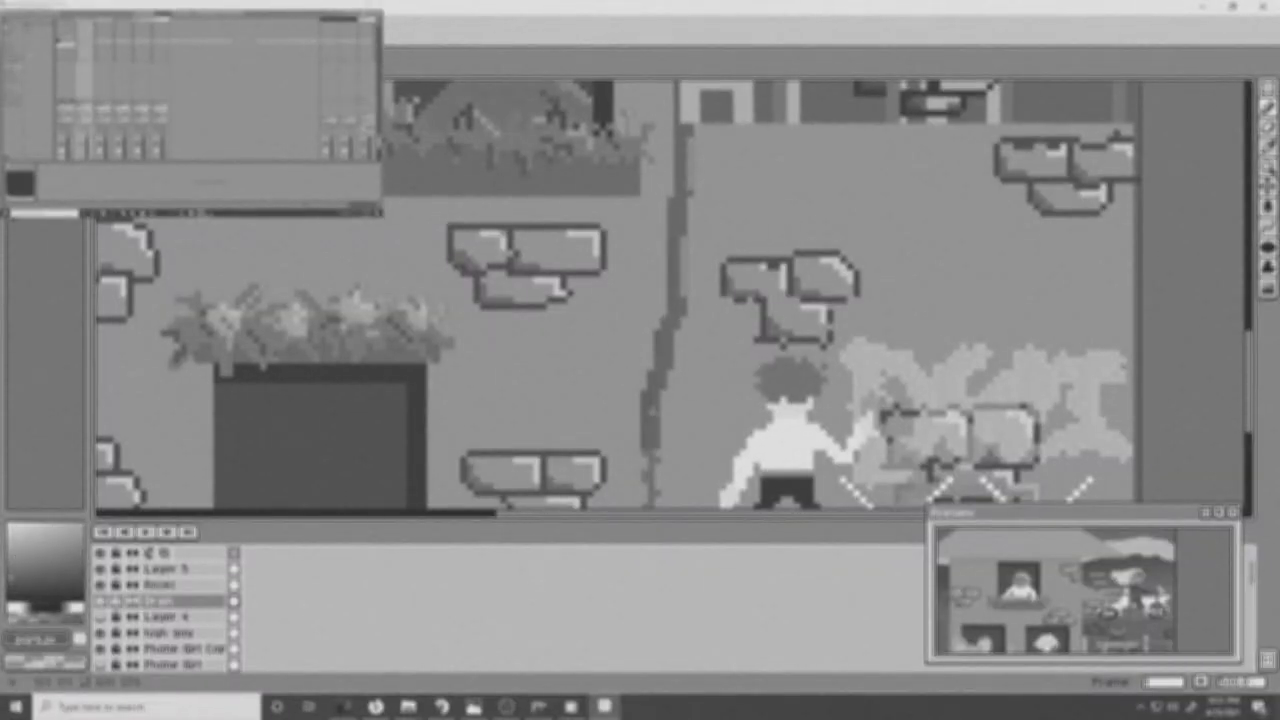
scroll(618, 296, down, 3)
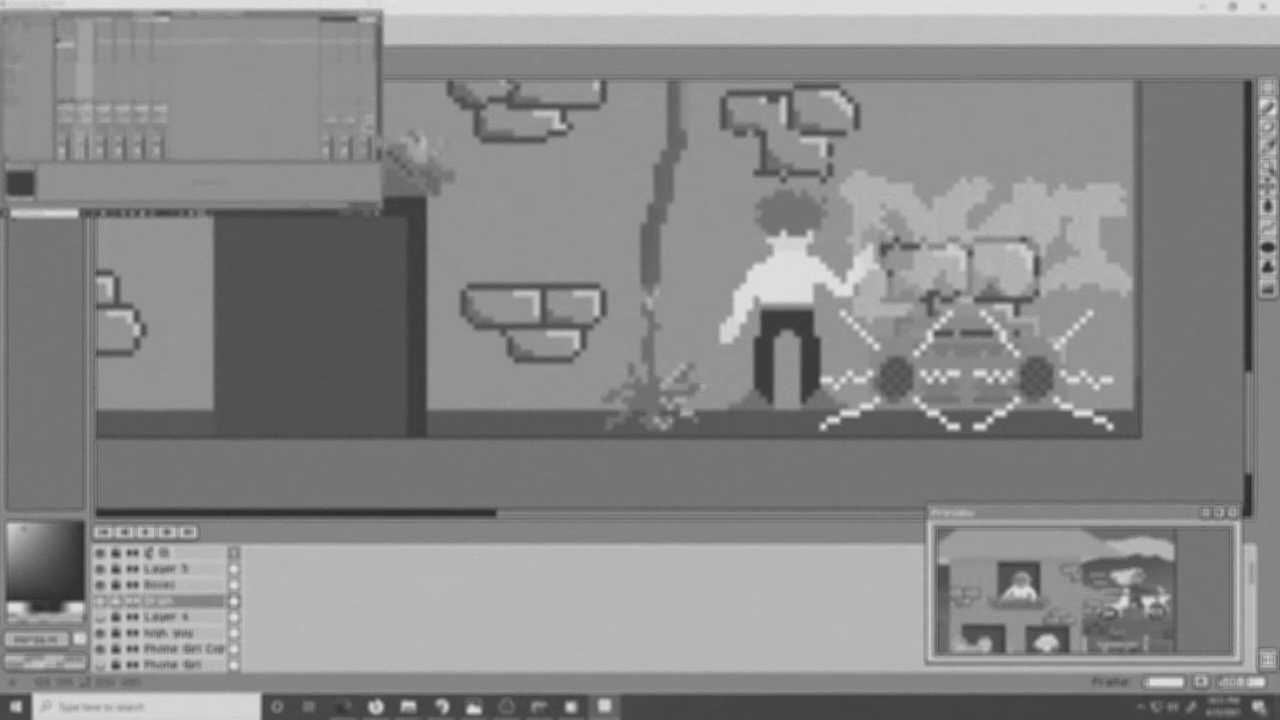
key(minus)
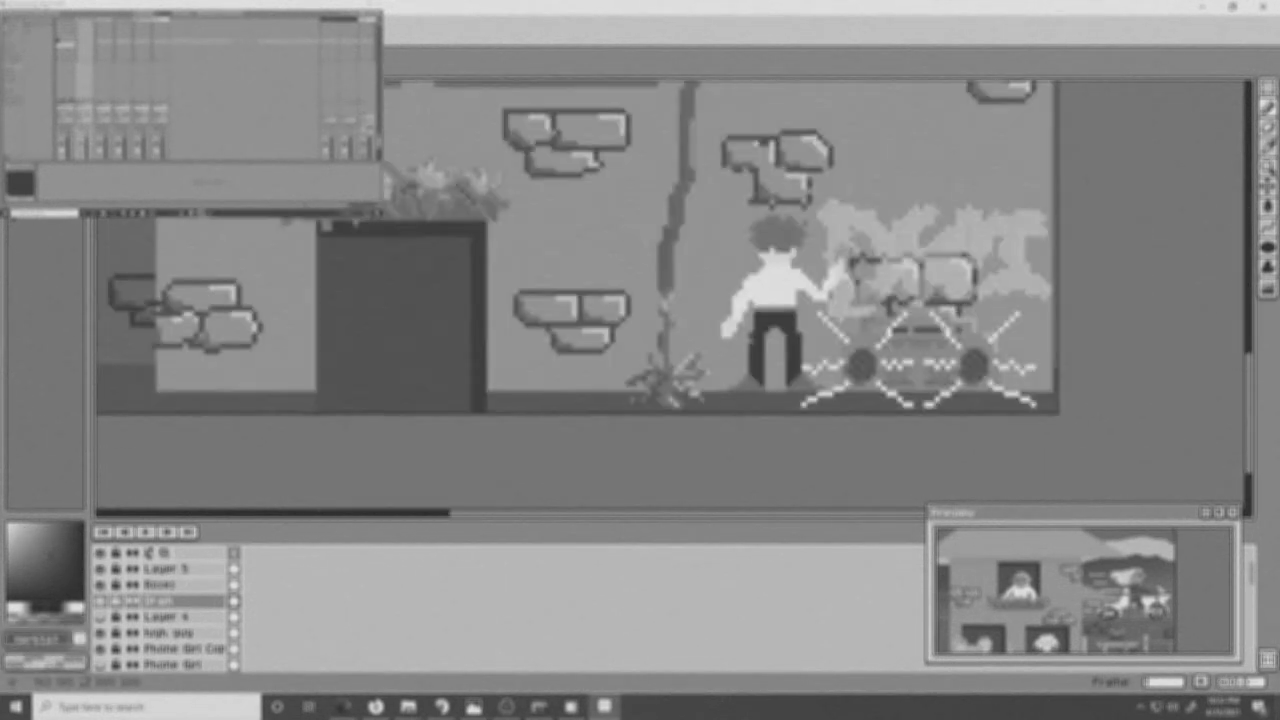
scroll(618, 290, up, 2)
drag(680, 114, 674, 262)
Draw a shading stroke down the lower part of the drainpipe and save the file
scroll(660, 290, down, 3)
key(plus)
drag(650, 172, 639, 274)
scroll(639, 282, up, 1)
scroll(639, 282, down, 5)
key(ctrl+s)
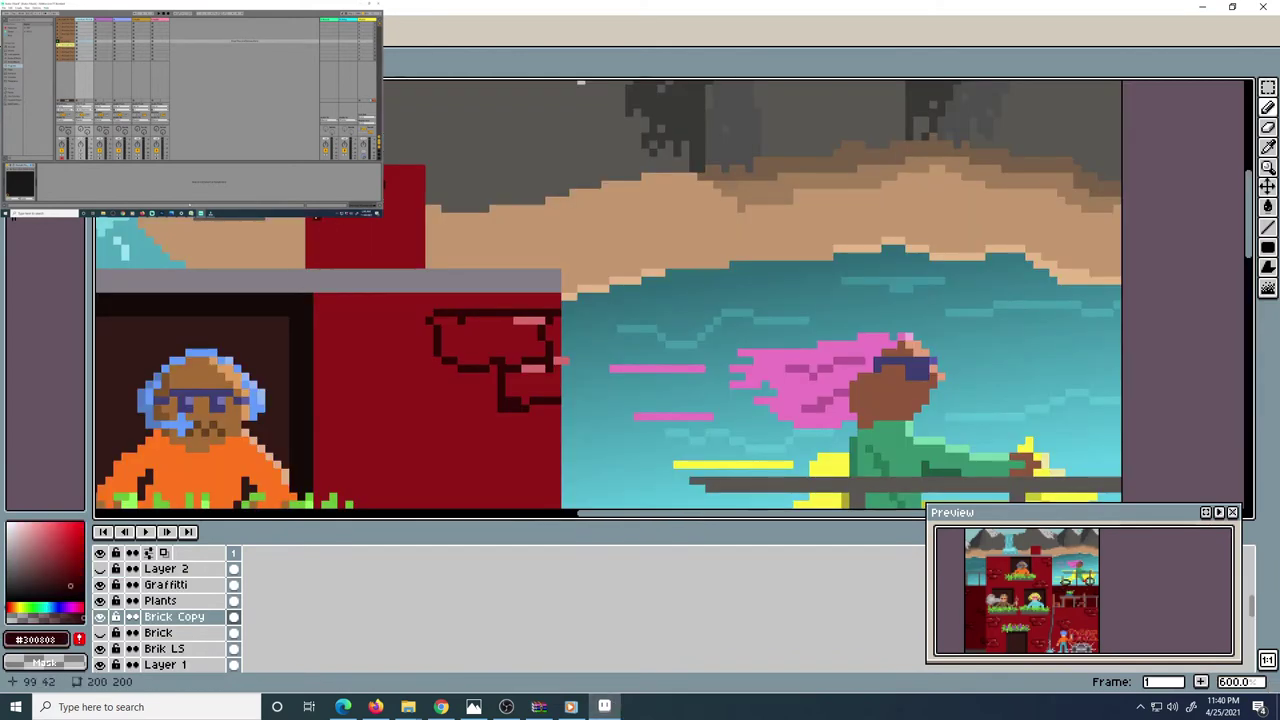
Try to outline dark red bricks on the chimney on the Brick Copy layer
drag(325, 223, 368, 222)
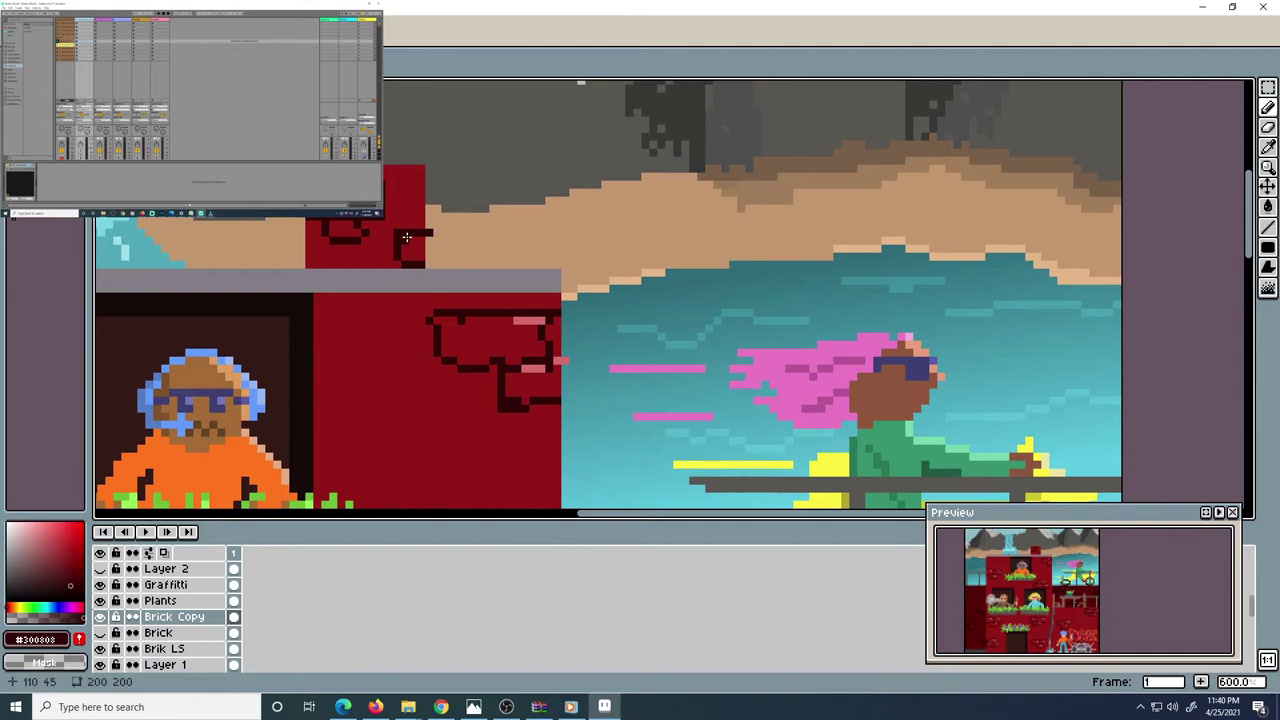
scroll(420, 280, down, 2)
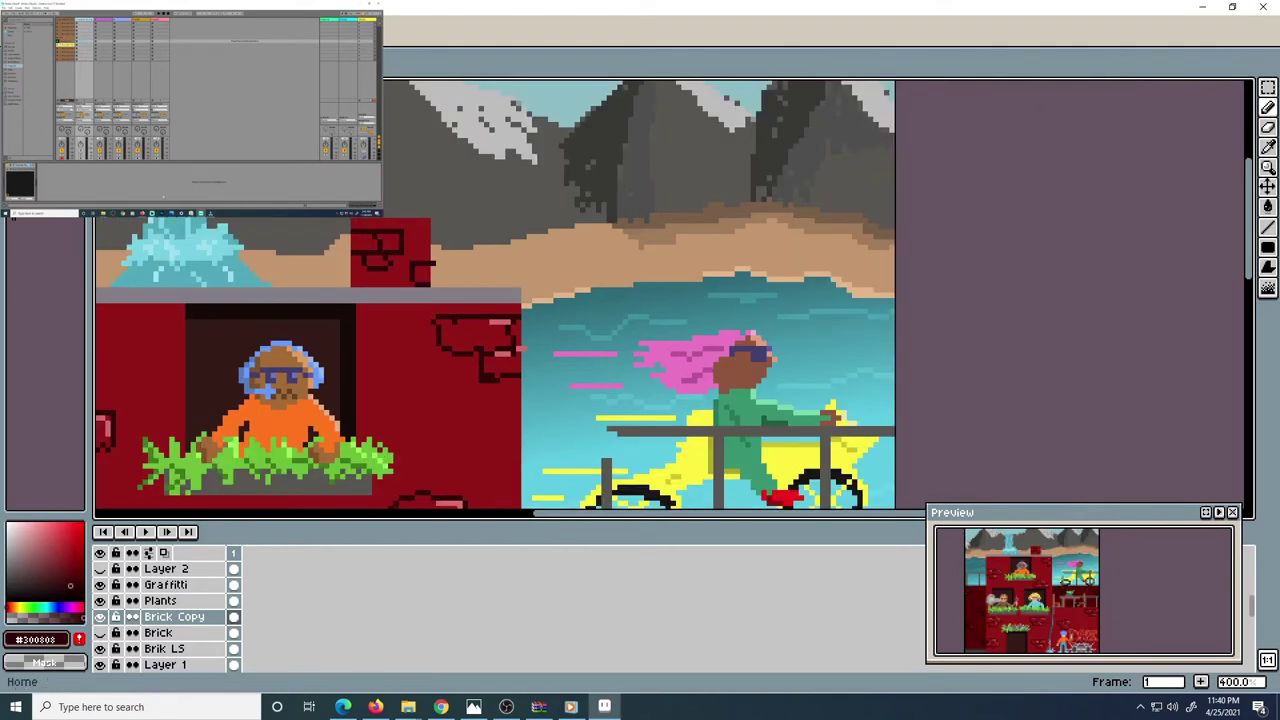
key(ctrl+z)
mouse_move(365, 233)
mouse_down()
mouse_move(416, 256)
mouse_move(372, 271)
mouse_move(410, 270)
mouse_up()
key(ctrl+z)
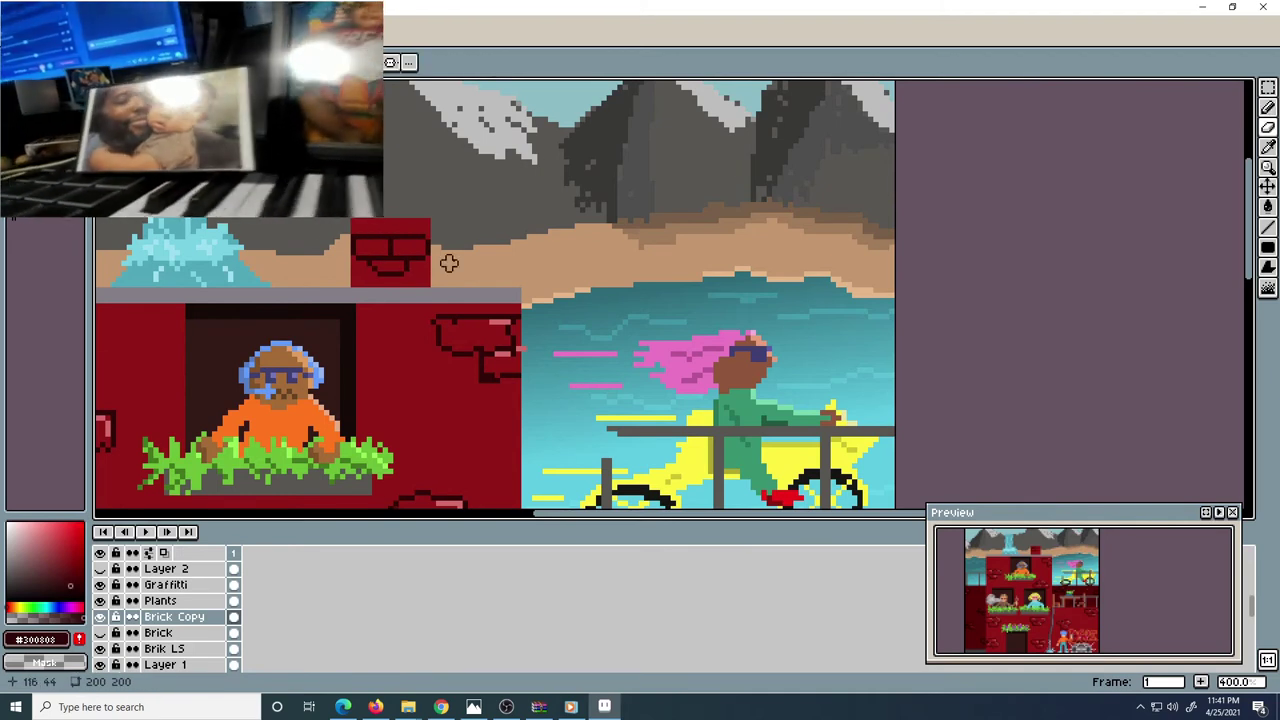
Create a new layer above Brick Copy and outline a cluster of three dark #300808 bricks over the chimney
key(ctrl+shift+n)
drag(352, 236, 353, 266)
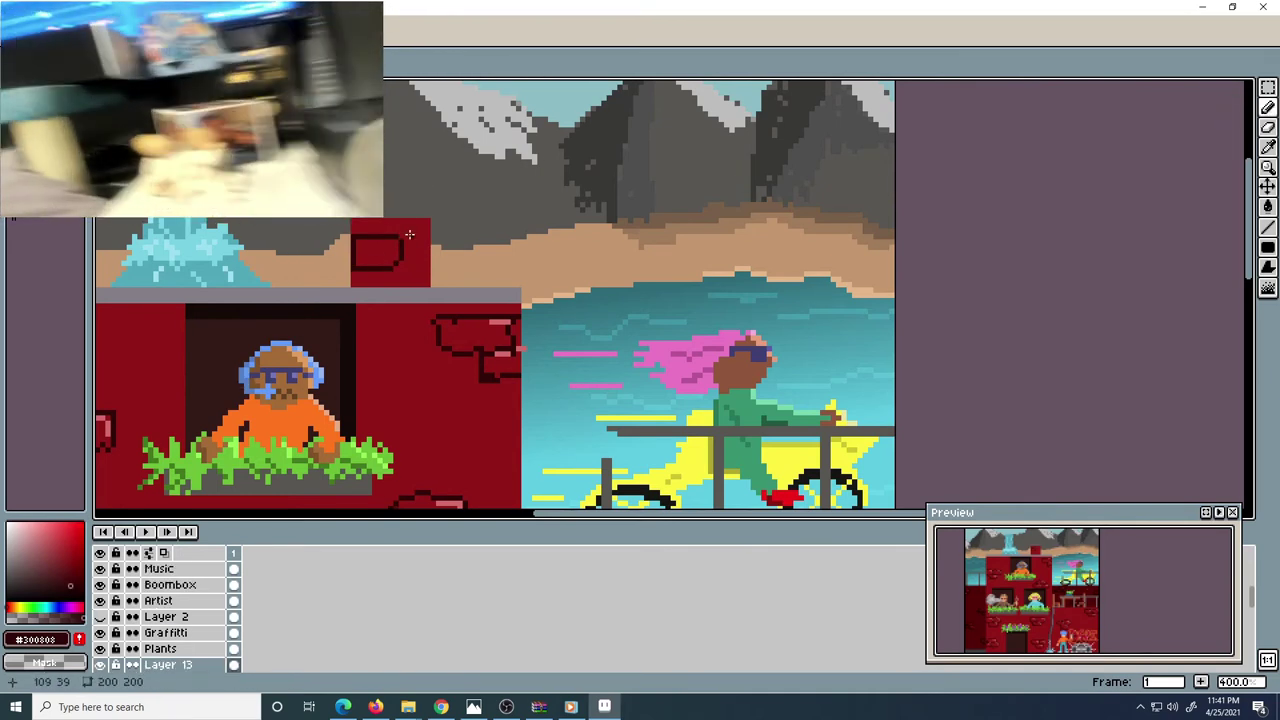
key(m)
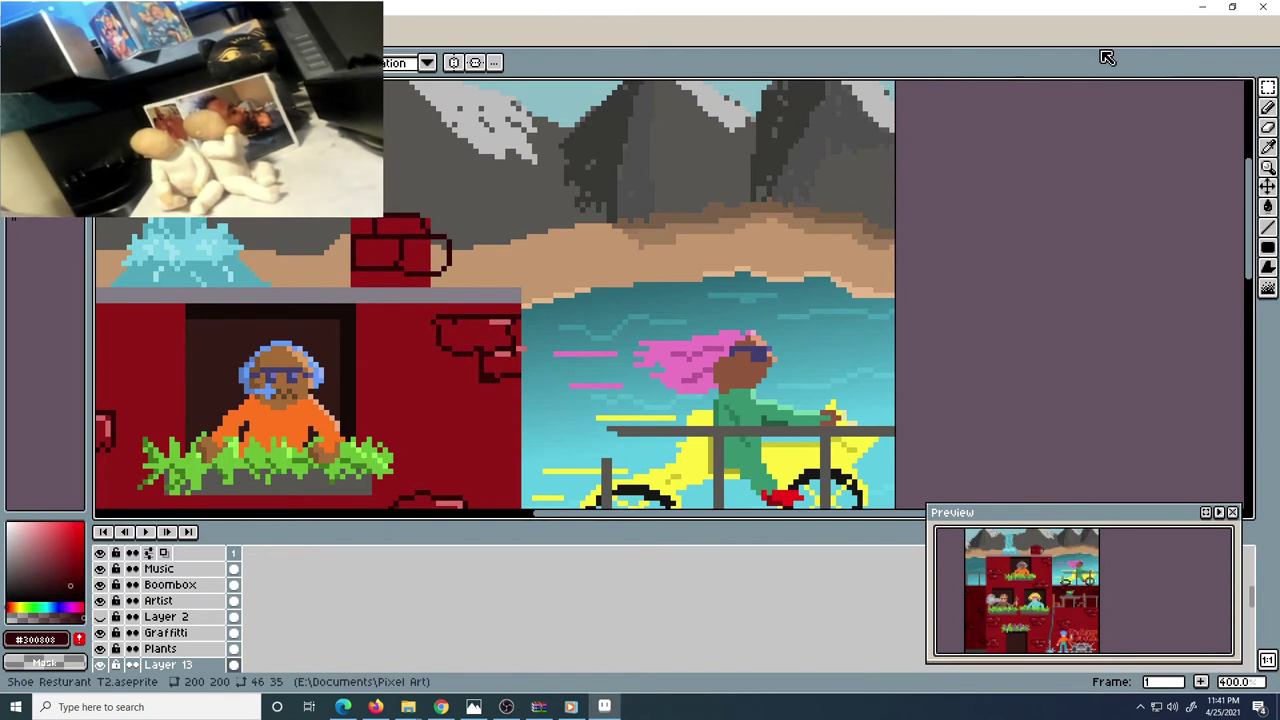
Paint pink highlights and dark #5b0e0e shading on the three large chimney bricks
key(b)
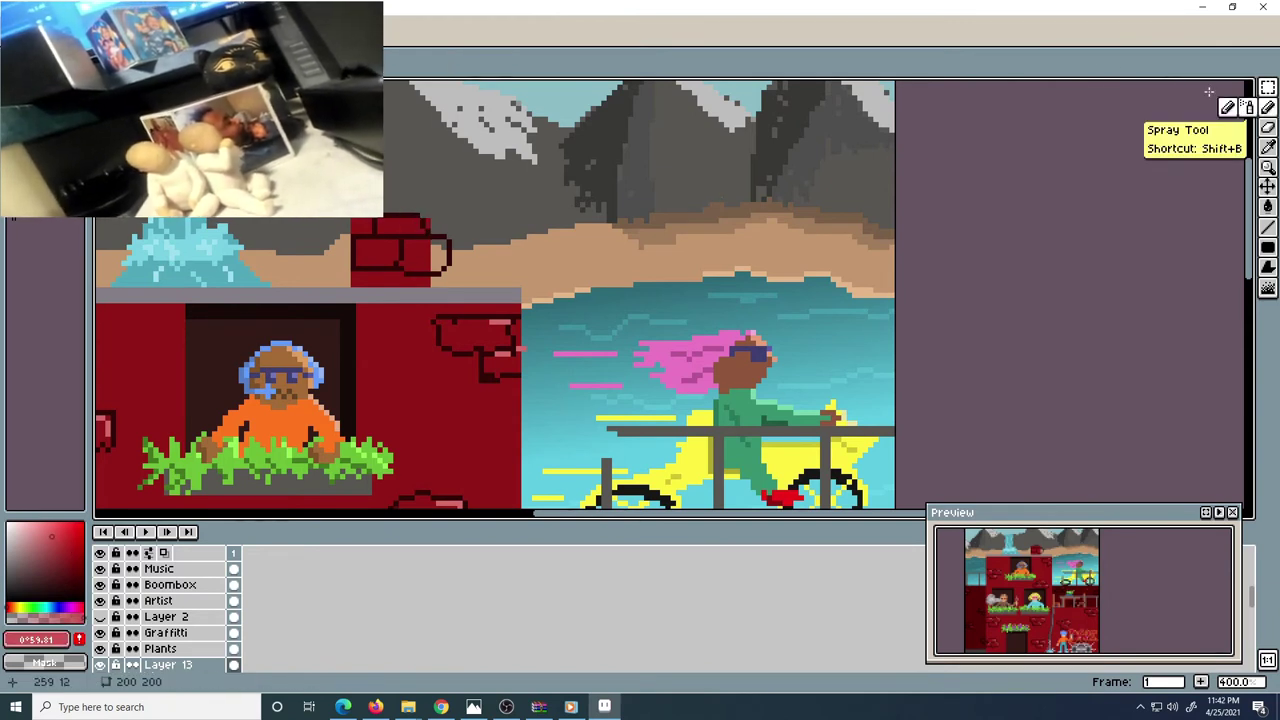
drag(465, 407, 523, 277)
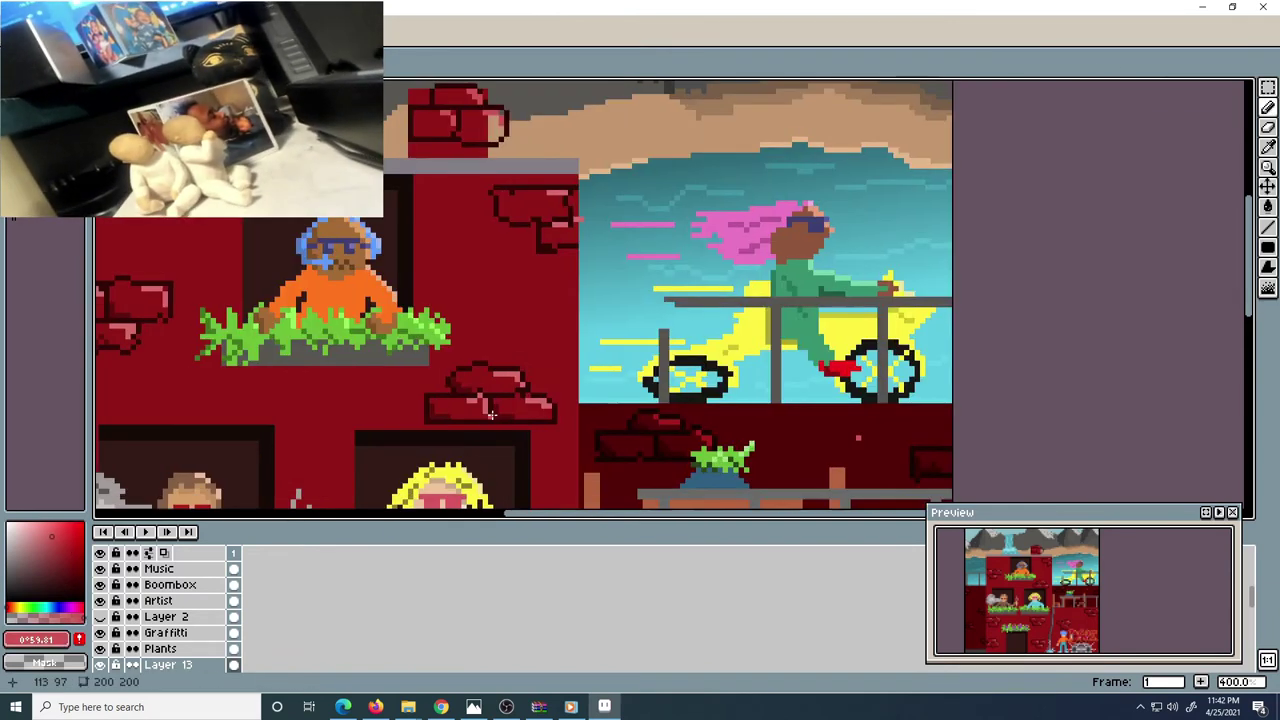
alt+click(545, 237)
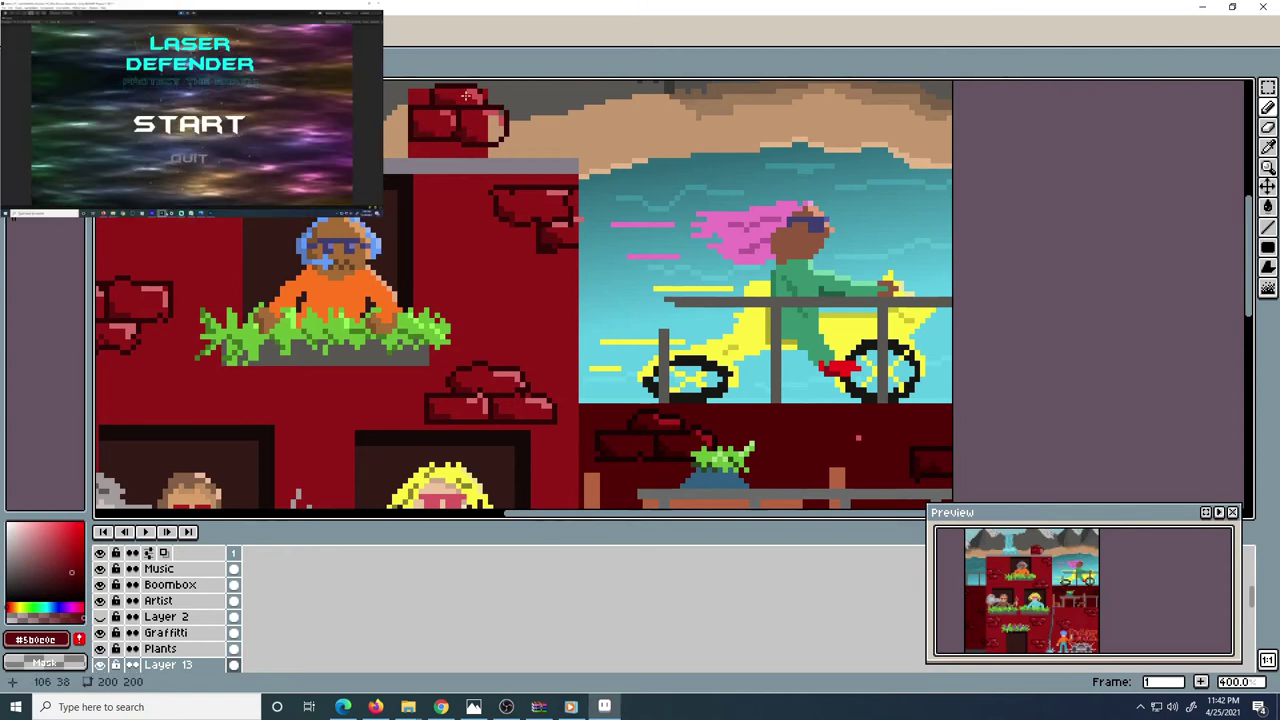
Try to scale the chimney brick cluster down to about 72% so it fits the chimney
key(m)
scroll(470, 160, down, 1)
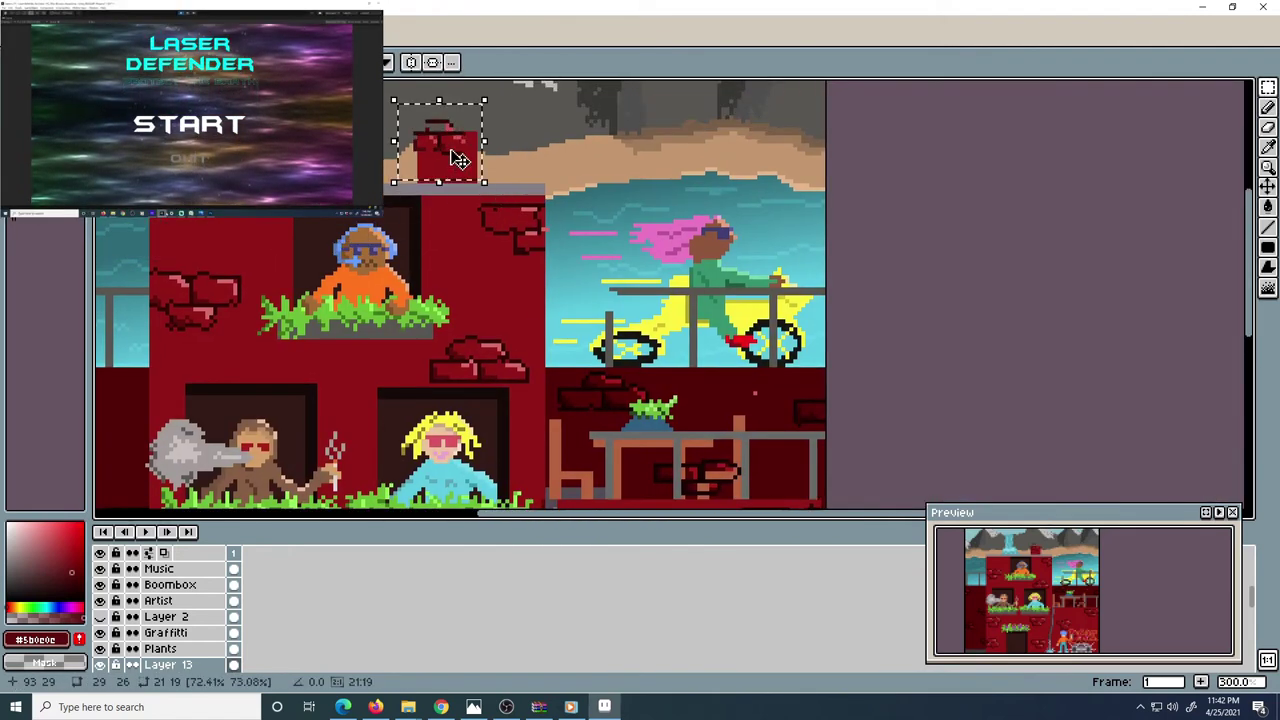
scroll(425, 127, up, 2)
key(b)
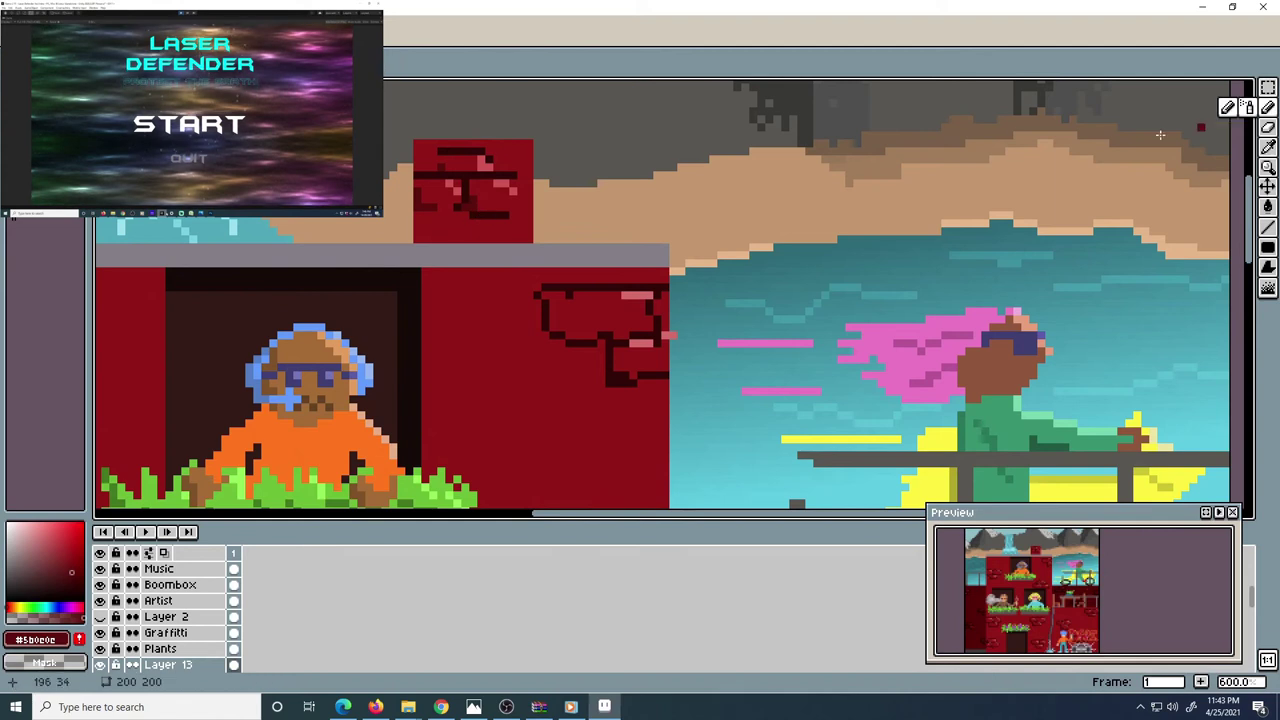
Try again to transform the full-size brick cluster to fit the chimney, and delete it from the layer
alt+click(474, 211)
key(ctrl+v)
key(m)
drag(434, 145, 592, 246)
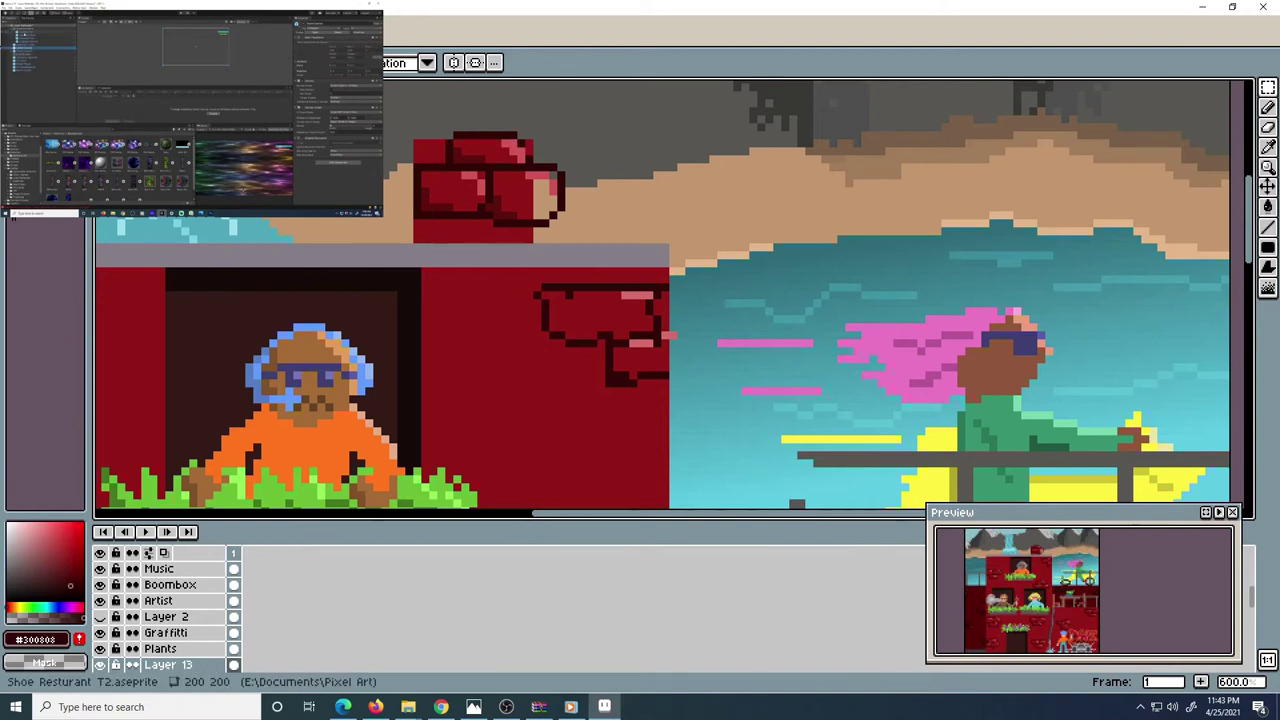
key(ctrl+t)
drag(486, 163, 432, 152)
key(Return)
key(alt+e)
key(Delete)
Outline a small cluster of #300808 bricks at the chimney's left edge and undo the extra stroke near its right edge
click(1268, 147)
click(1268, 107)
drag(416, 182, 441, 157)
drag(488, 206, 533, 200)
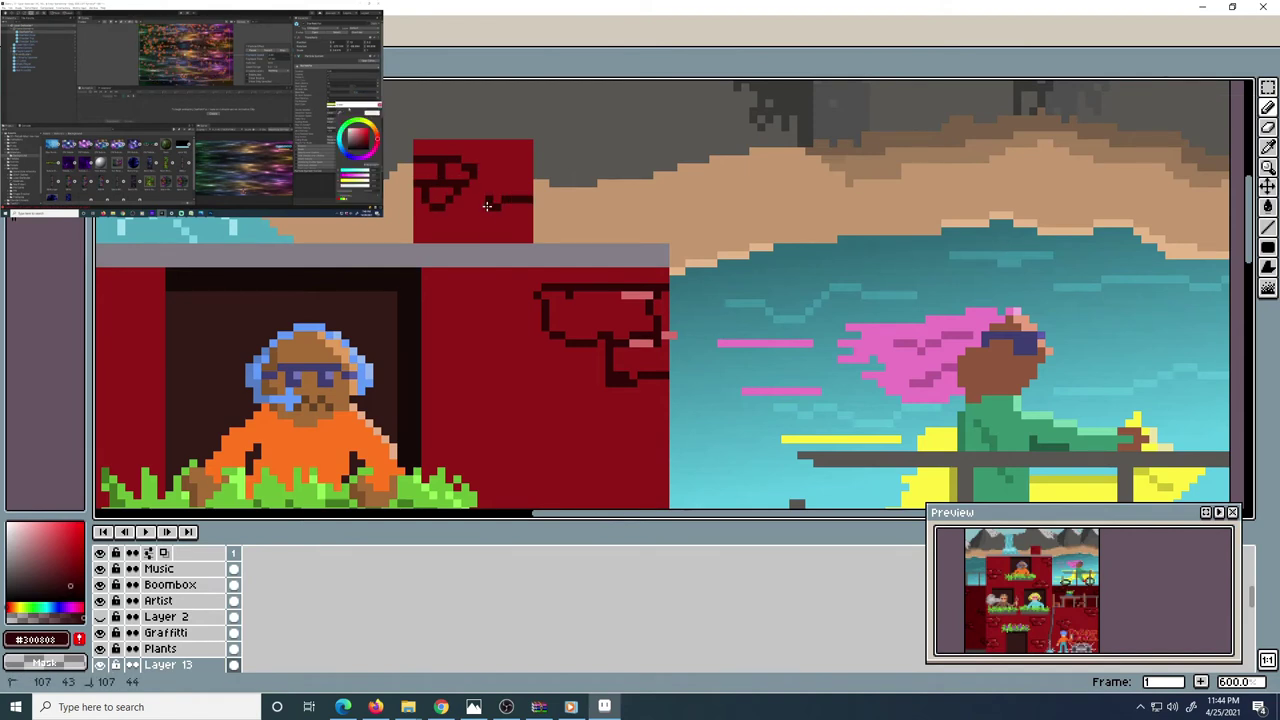
key(ctrl+z)
key(ctrl+z)
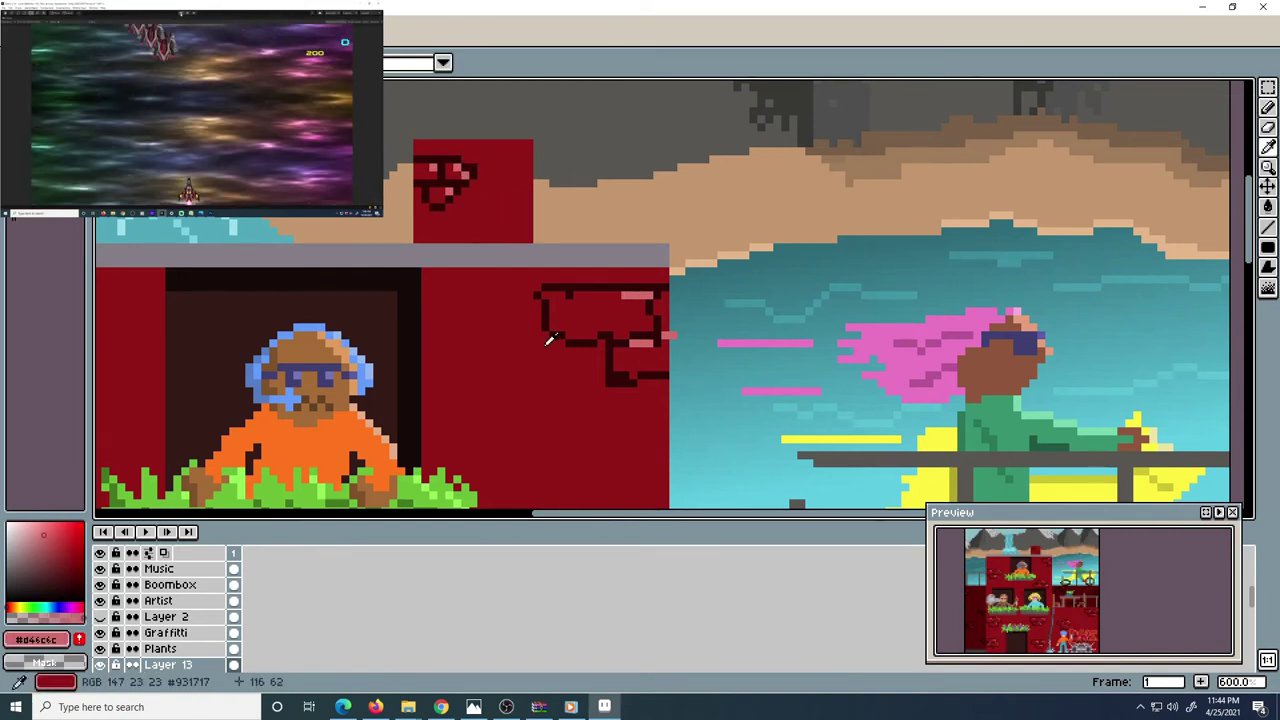
Add #d46c6c highlights and dark red shading to the small chimney bricks, and shade the bricks at the wall's upper right corner
alt+click(425, 187)
alt+click(651, 340)
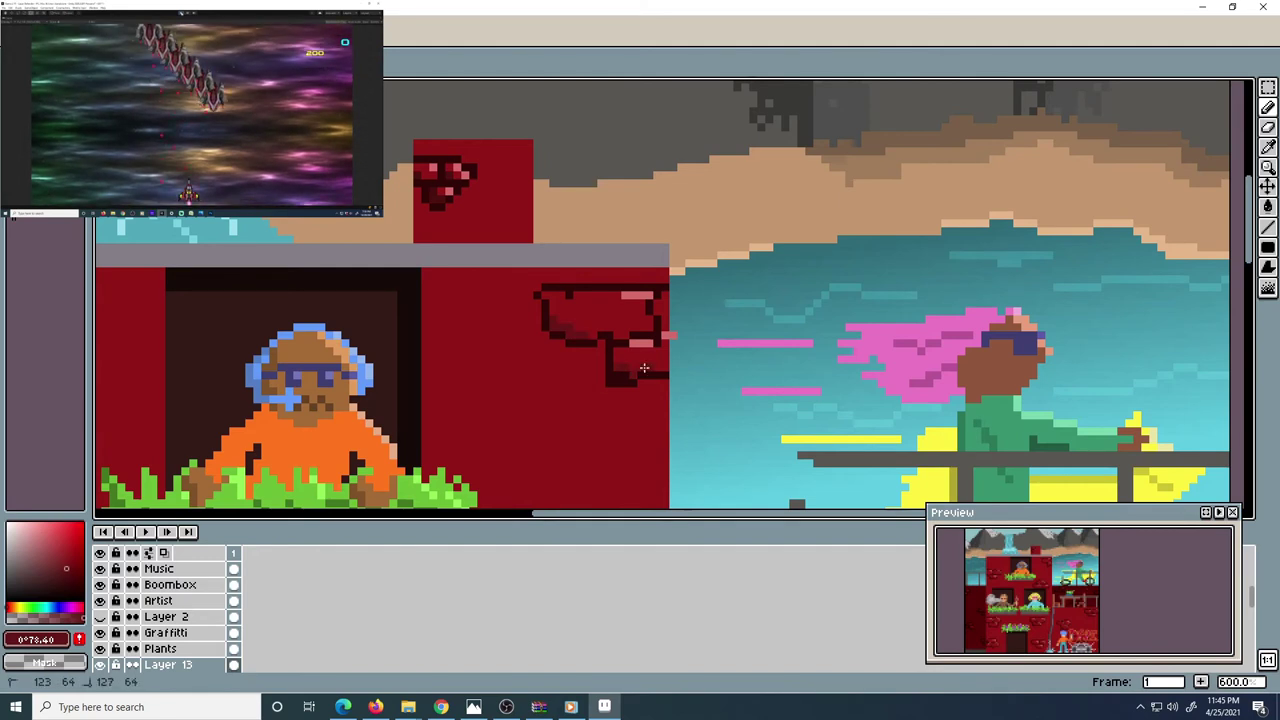
click(668, 328)
Erase the stray brick highlight pixels extending past the building's right edge, using the Brick Copy and Brik LS layers
key(v)
scroll(191, 617, down, 10)
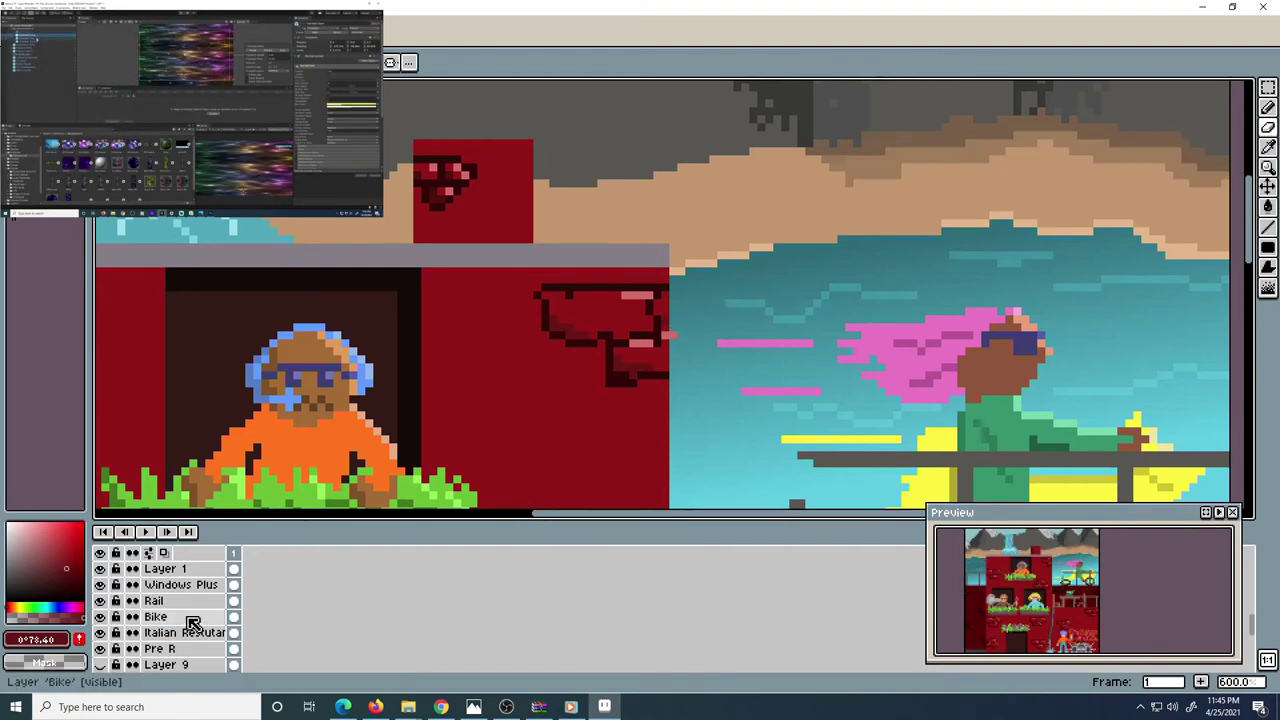
scroll(197, 637, up, 8)
click(190, 615)
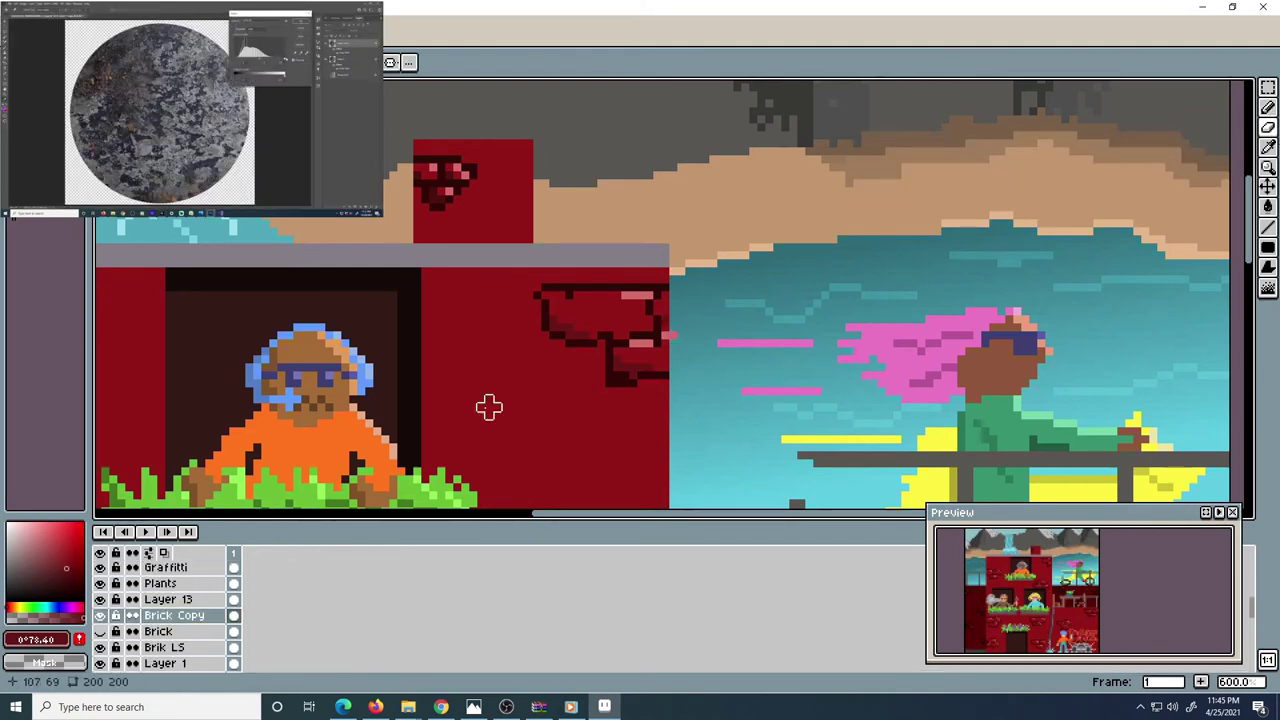
scroll(681, 331, down, 2)
ctrl+click(682, 333)
scroll(682, 333, down, 1)
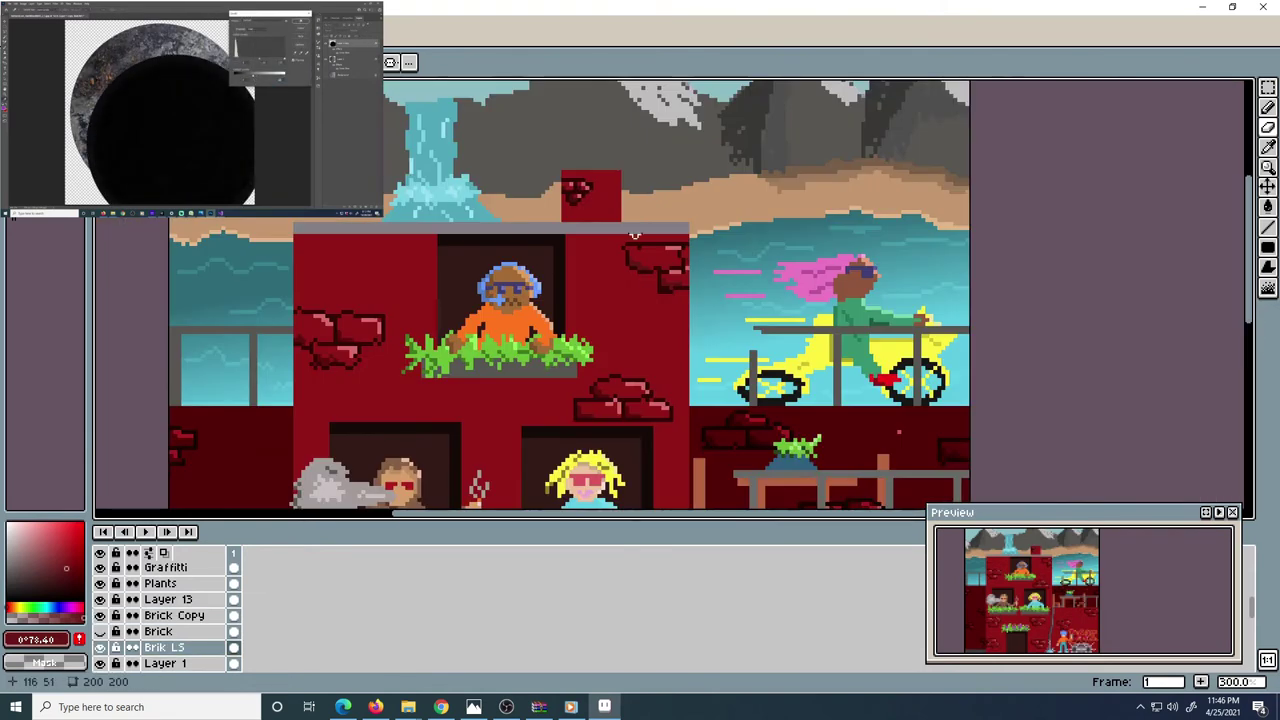
Create a new layer above the bricks and paint a bright red highlight strip down the chimney's right side
scroll(682, 333, up, 1)
key(q)
drag(492, 142, 604, 220)
ctrl+click(418, 170)
key(ctrl+c)
key(ctrl+shift+n)
key(ctrl+v)
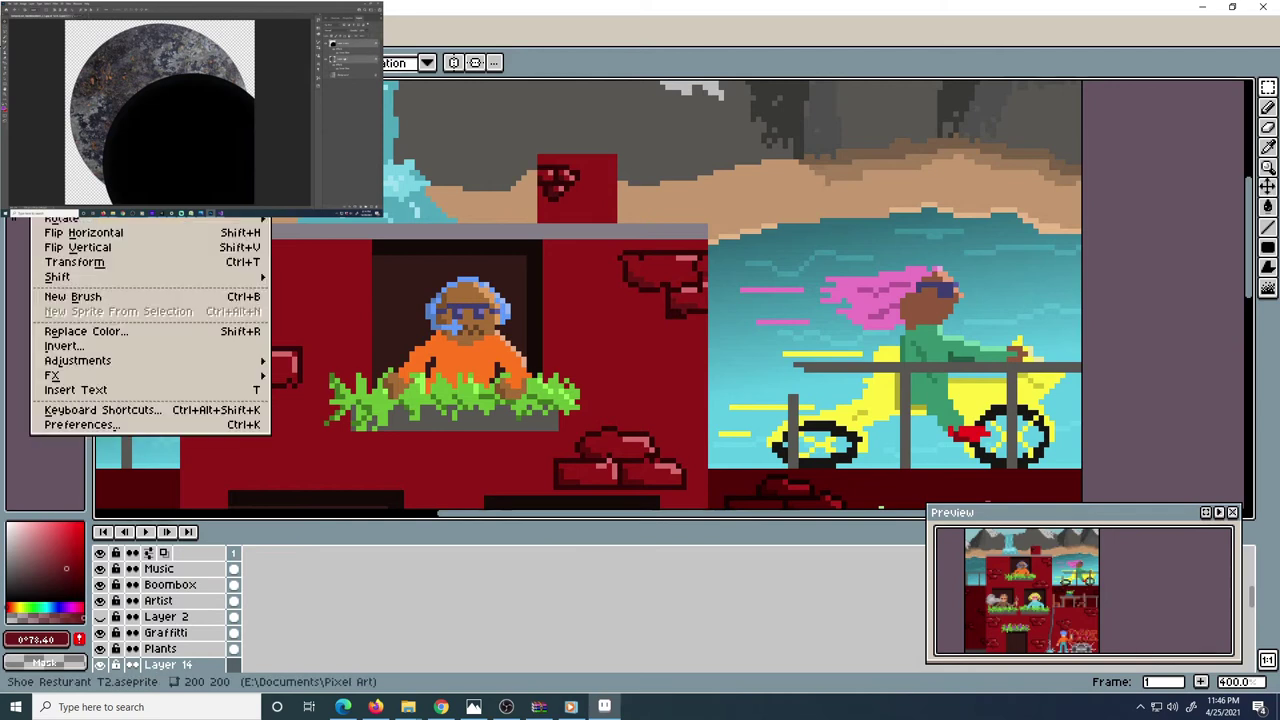
click(1268, 187)
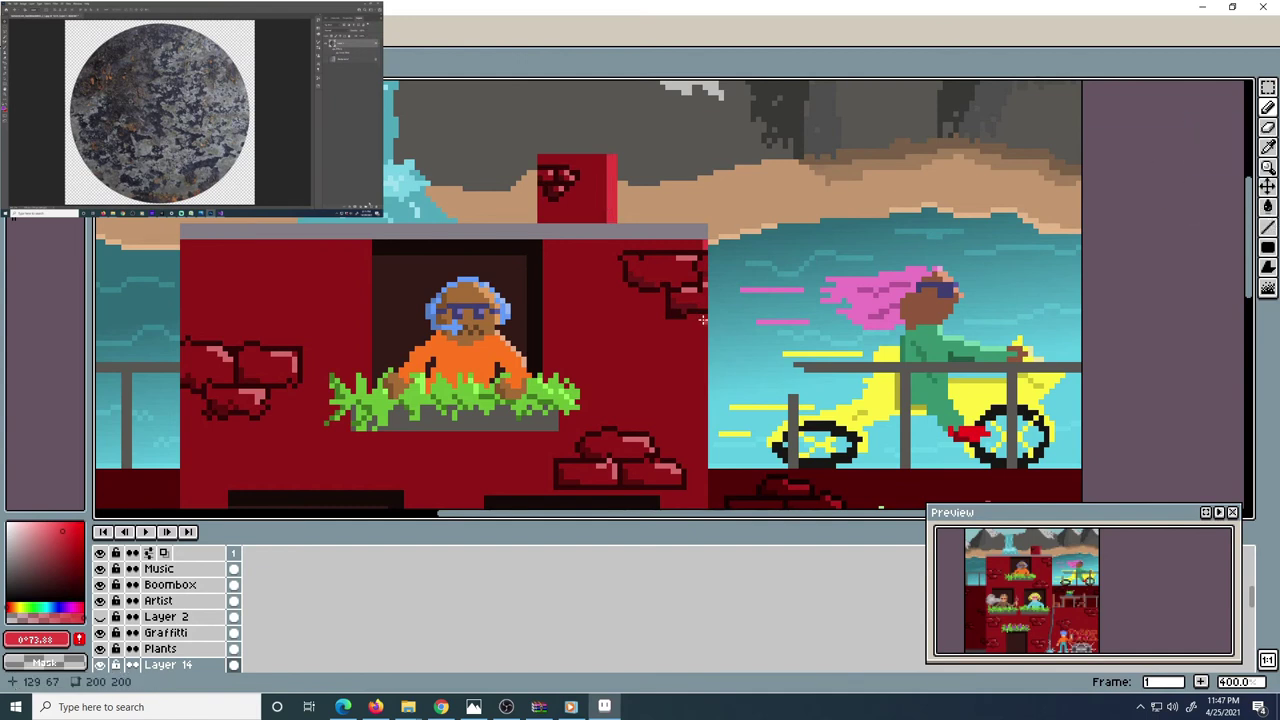
Paint a thin bright red highlight down the right edge of the building's front wall
drag(601, 415, 481, 285)
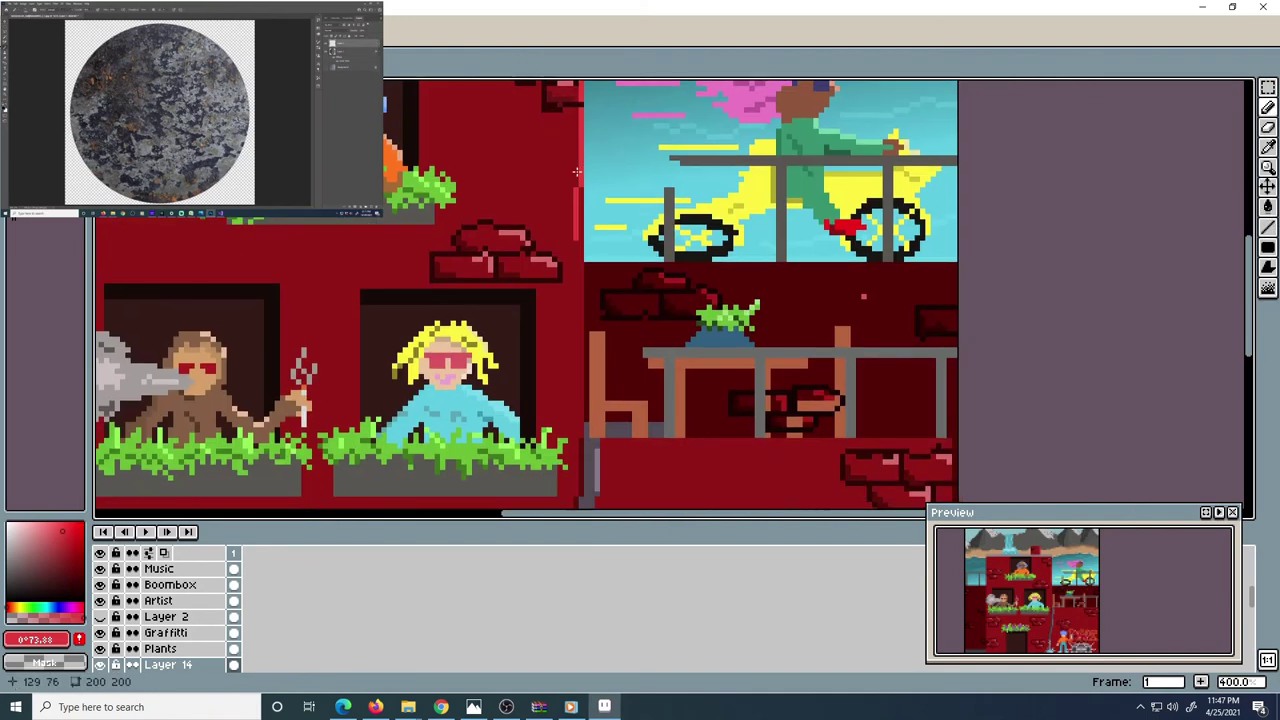
scroll(559, 205, down, 2)
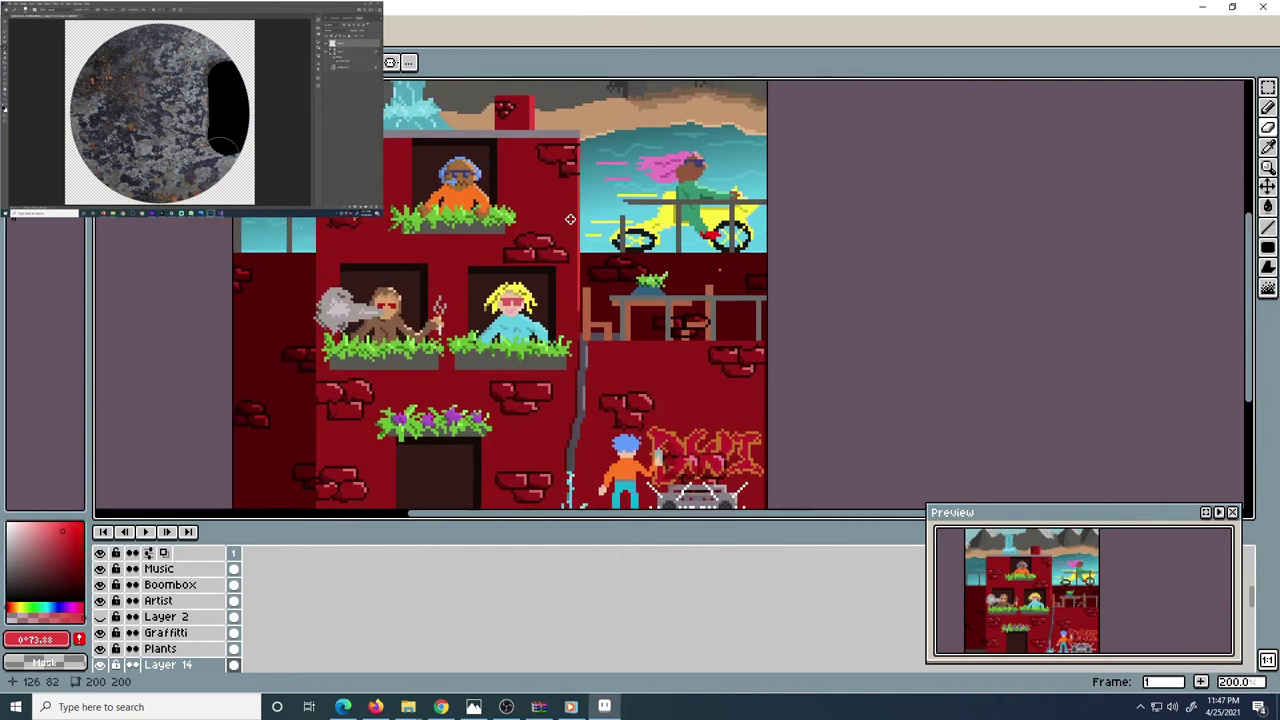